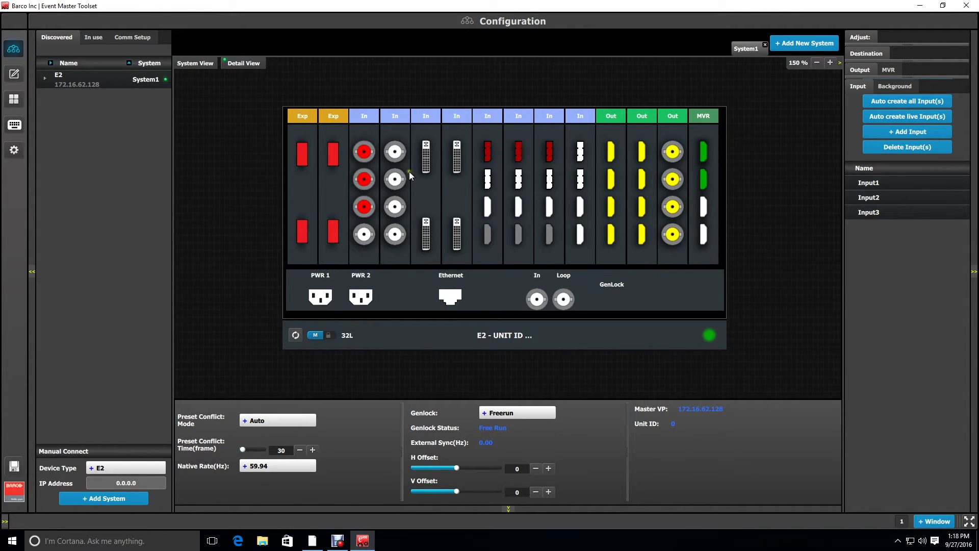
Step: Select the slot 7–9 input connectors and expand Background1's 3840x1080p settings
left_click(488, 153)
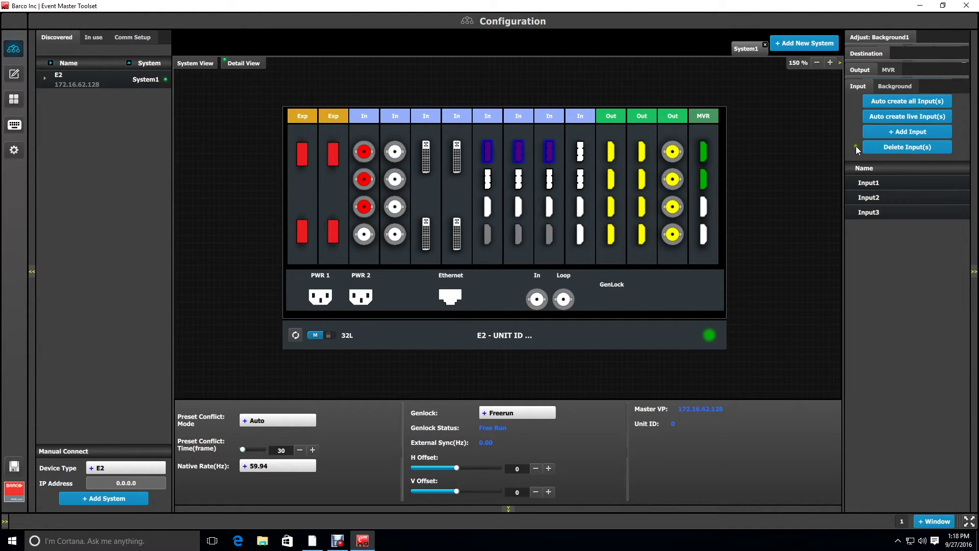
left_click(888, 86)
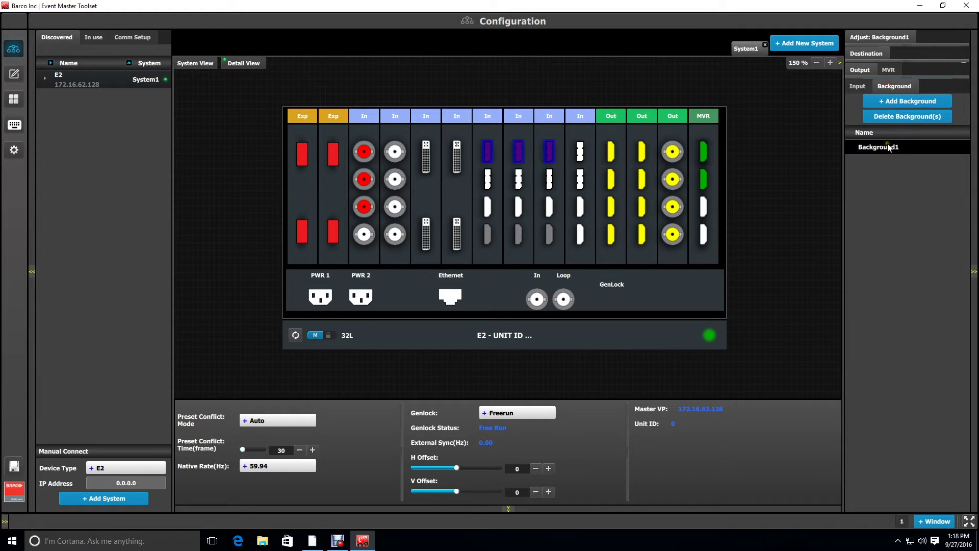
left_click(883, 37)
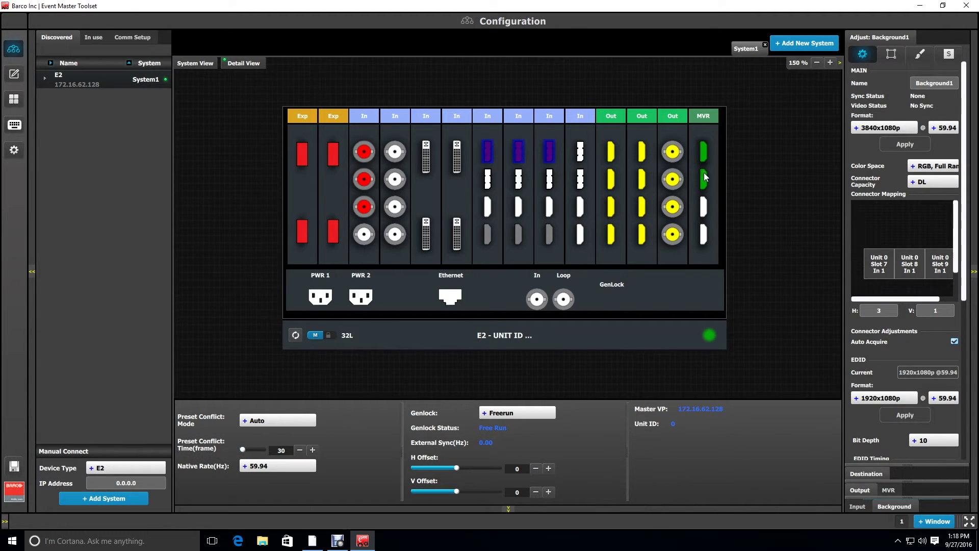
left_click(864, 468)
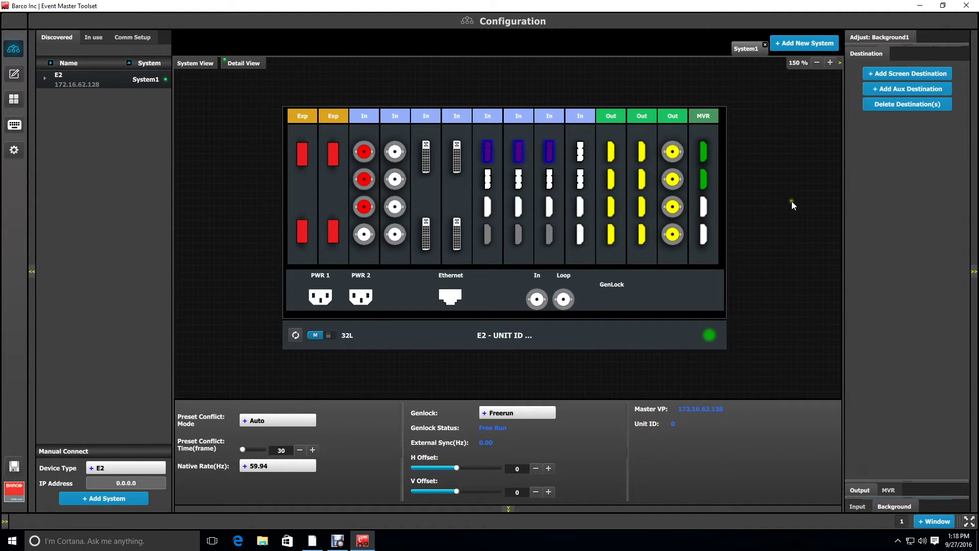
Step: Create ScreenDest1 from Output1, then add Outputs 2–5 to form a 9600x1080 screen
left_click(614, 148)
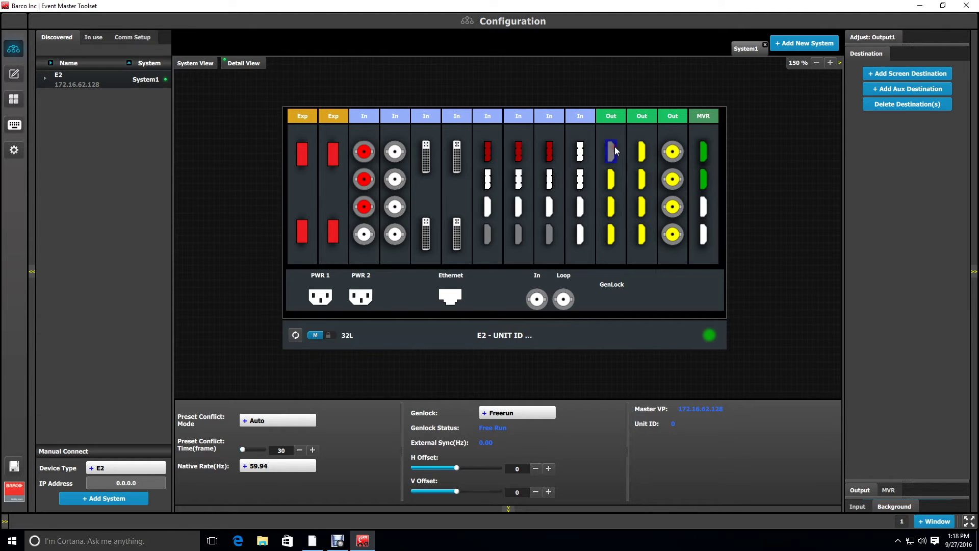
left_click(906, 75)
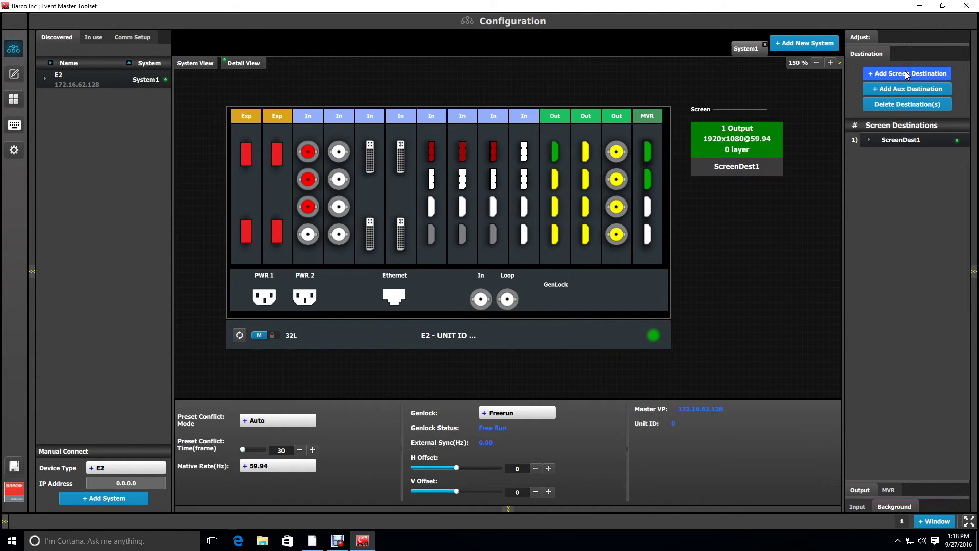
left_click_drag(554, 180, 730, 156)
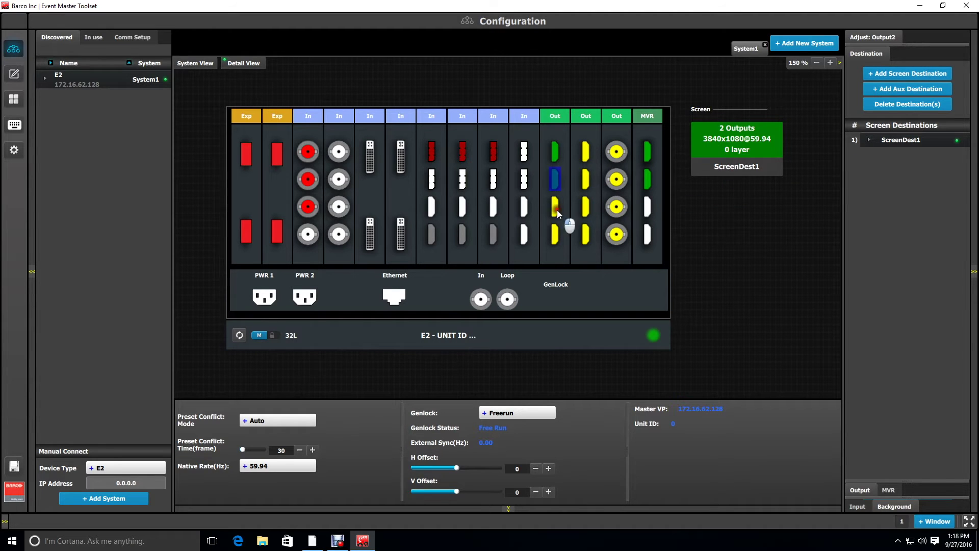
left_click_drag(557, 210, 720, 160)
left_click_drag(555, 234, 717, 146)
left_click_drag(589, 148, 715, 148)
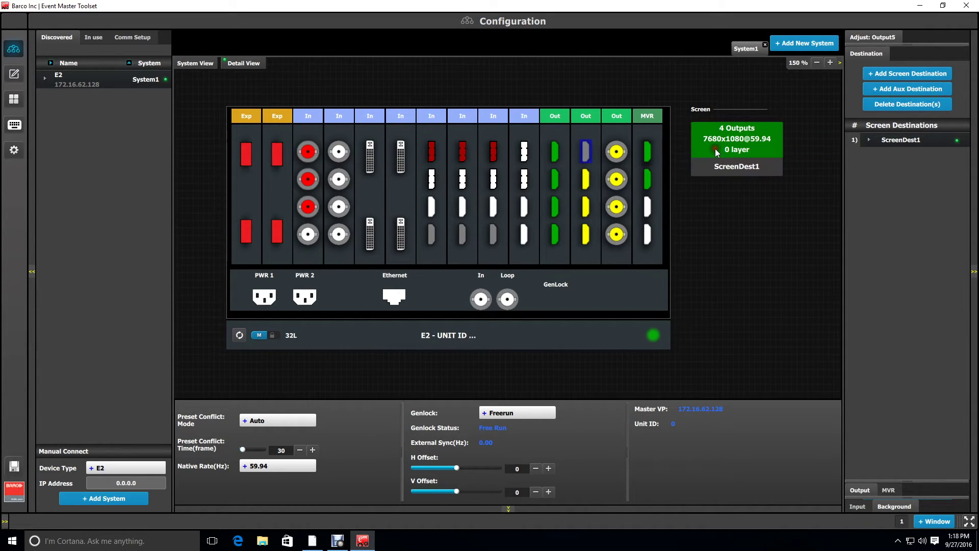
left_click(743, 145)
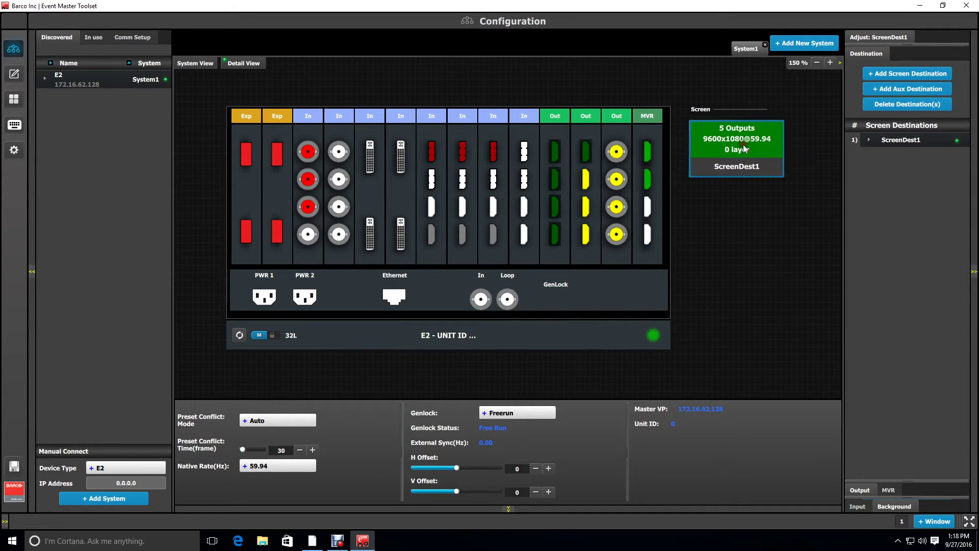
Step: Size ScreenDest1's canvas to Background1 (11520x1080) and centre the outputs with Basic Mode
left_click(863, 40)
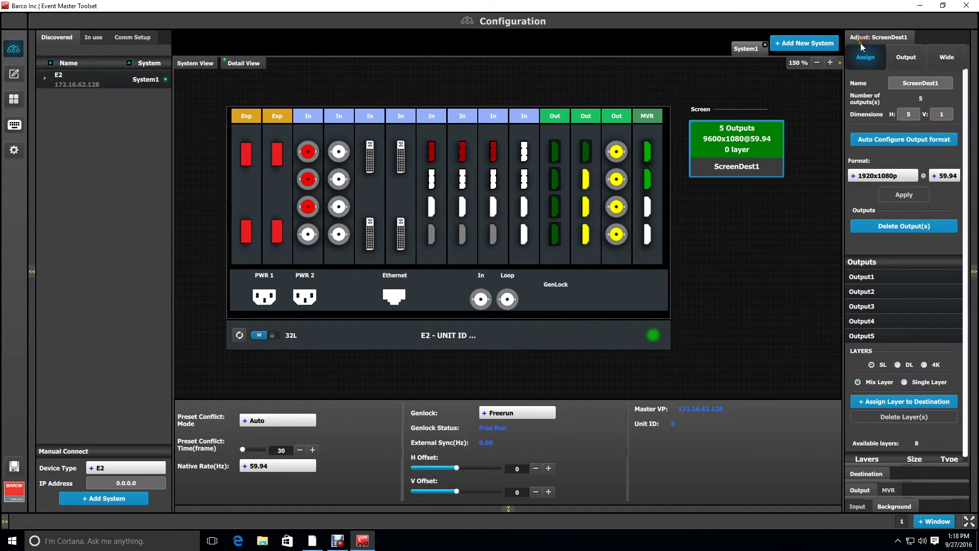
left_click(942, 58)
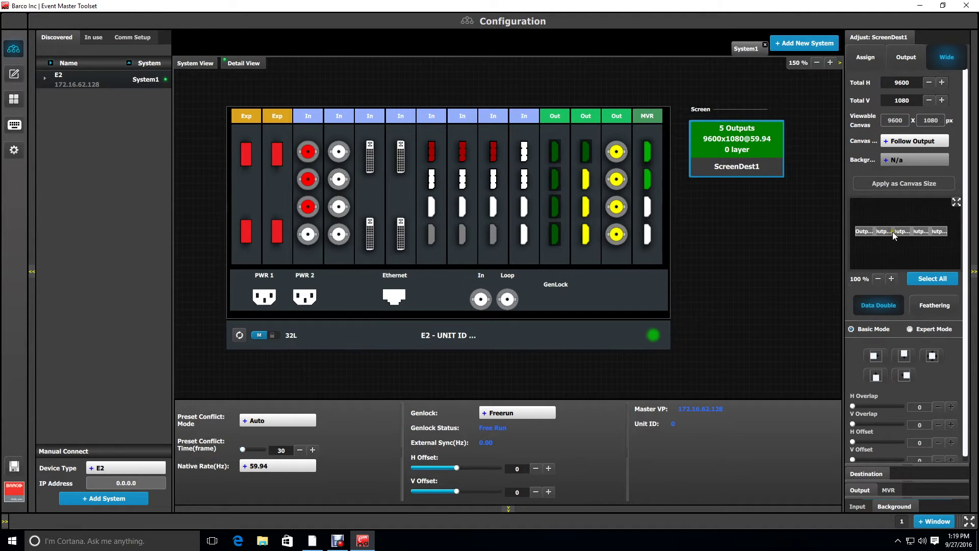
left_click(900, 142)
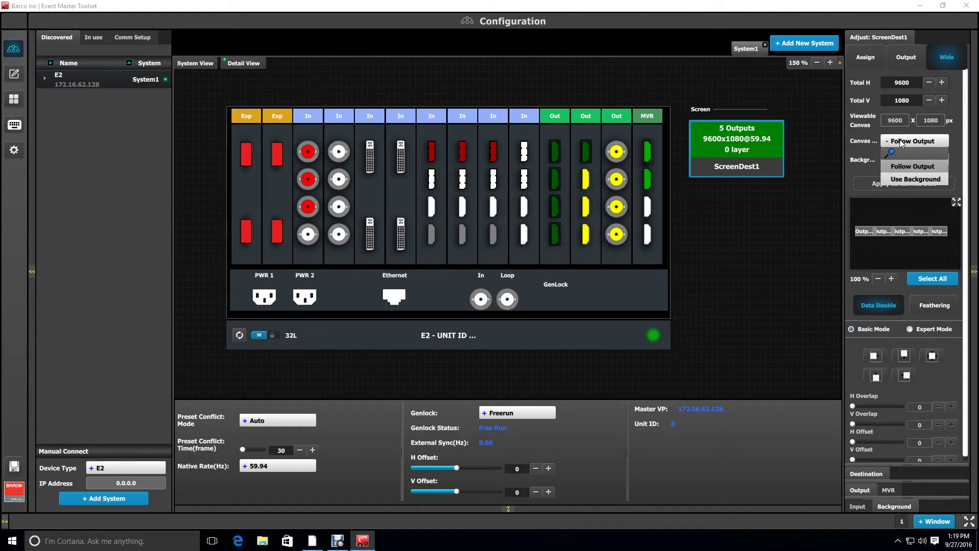
left_click(907, 178)
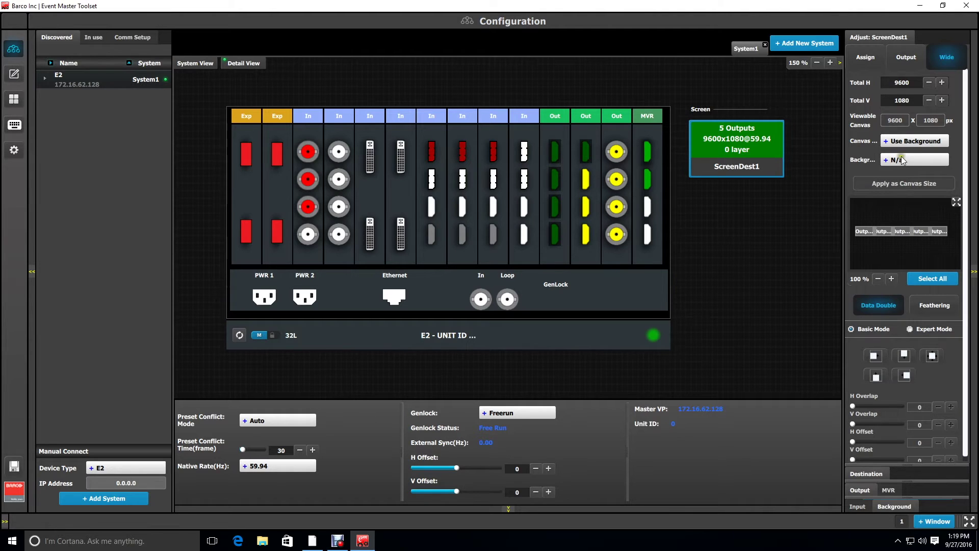
left_click(898, 160)
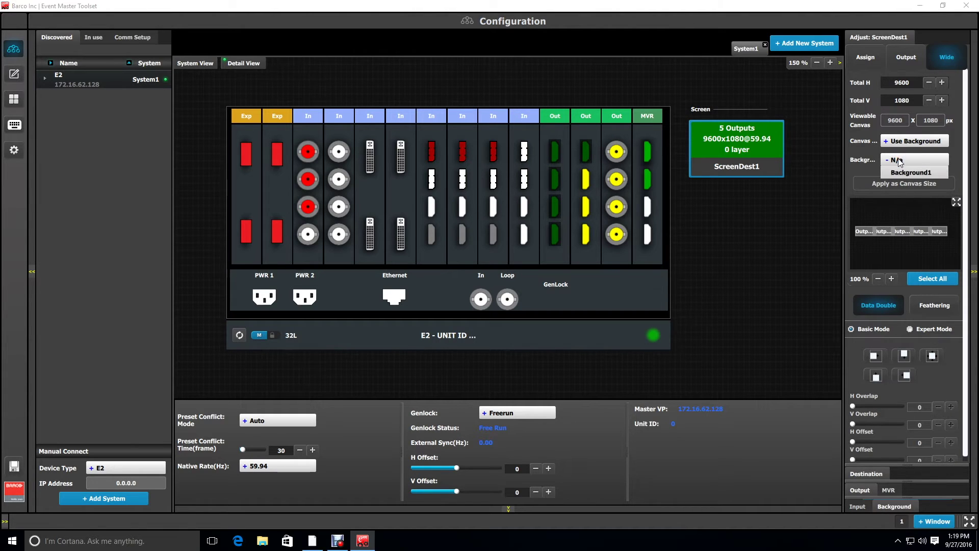
left_click(904, 173)
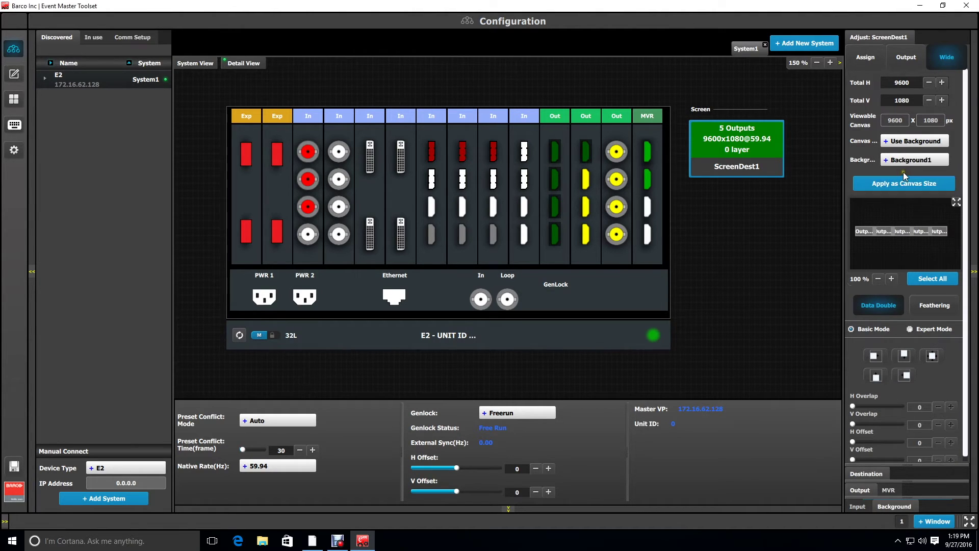
left_click(904, 182)
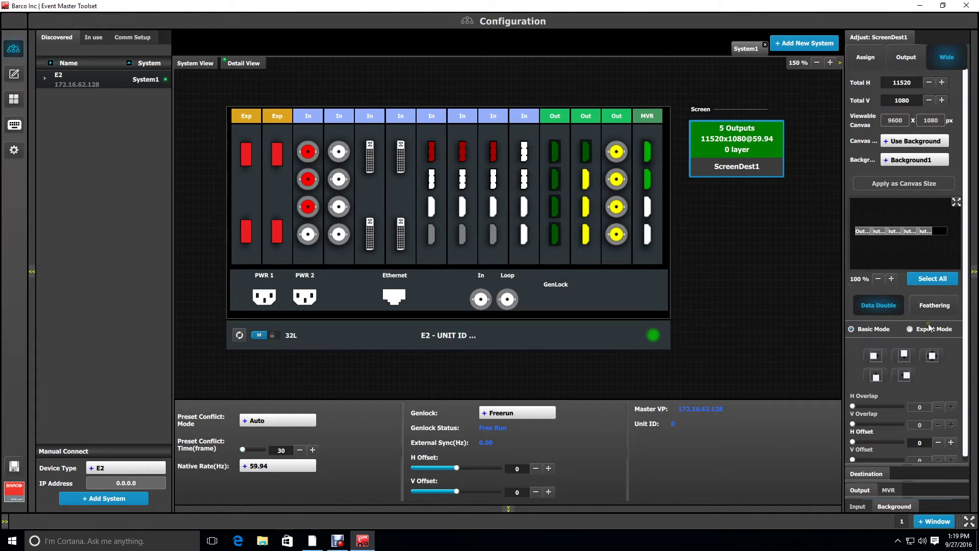
left_click(934, 357)
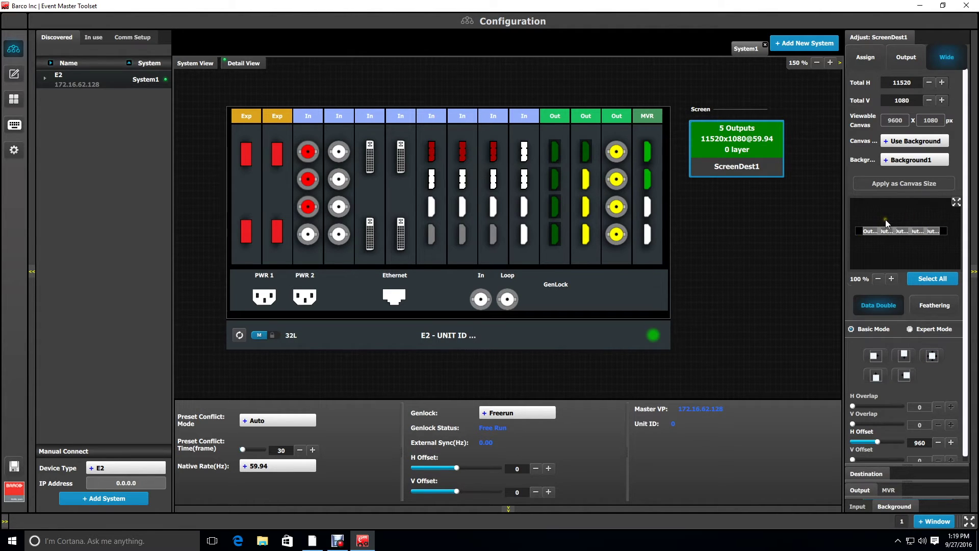
Step: Show the output layout in the main area at 100% zoom in Expert Mode
left_click(957, 201)
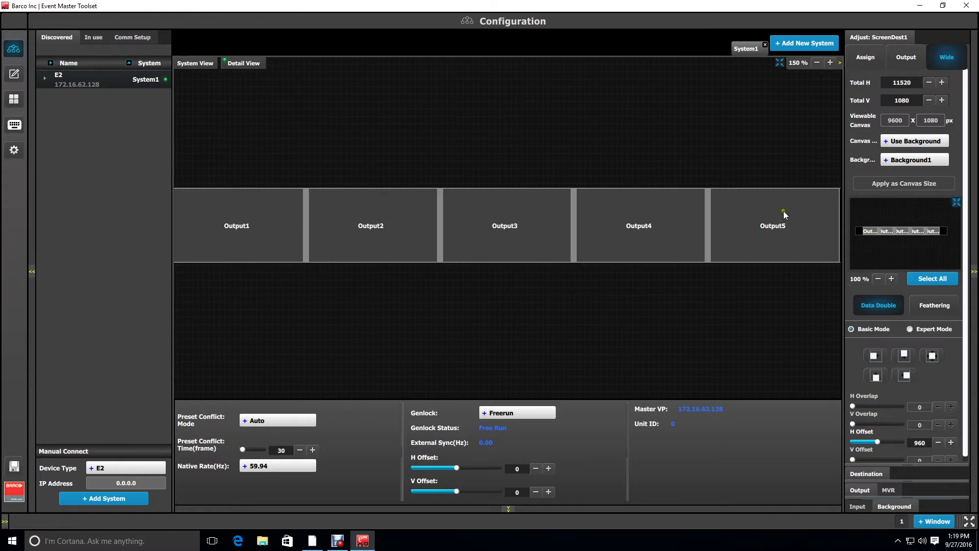
left_click(820, 63)
left_click(820, 63)
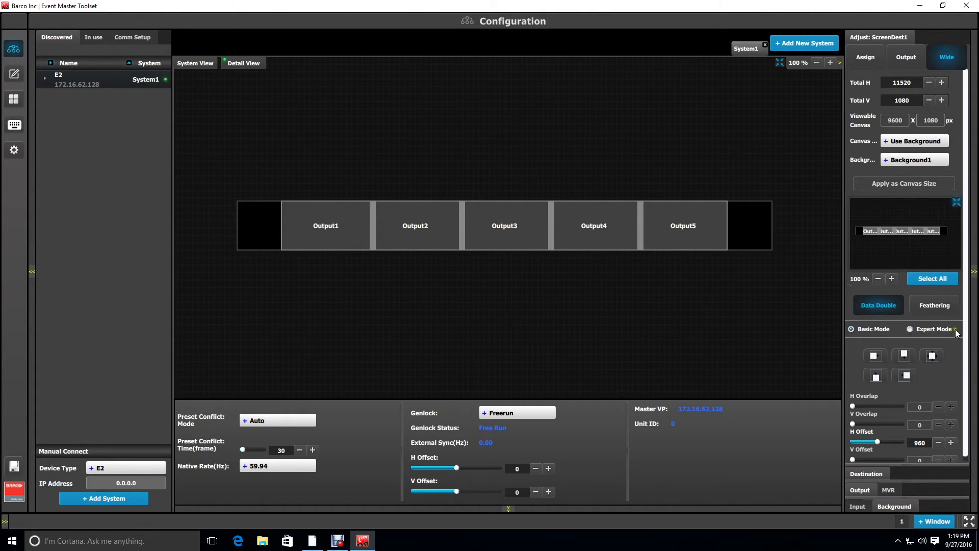
left_click(910, 329)
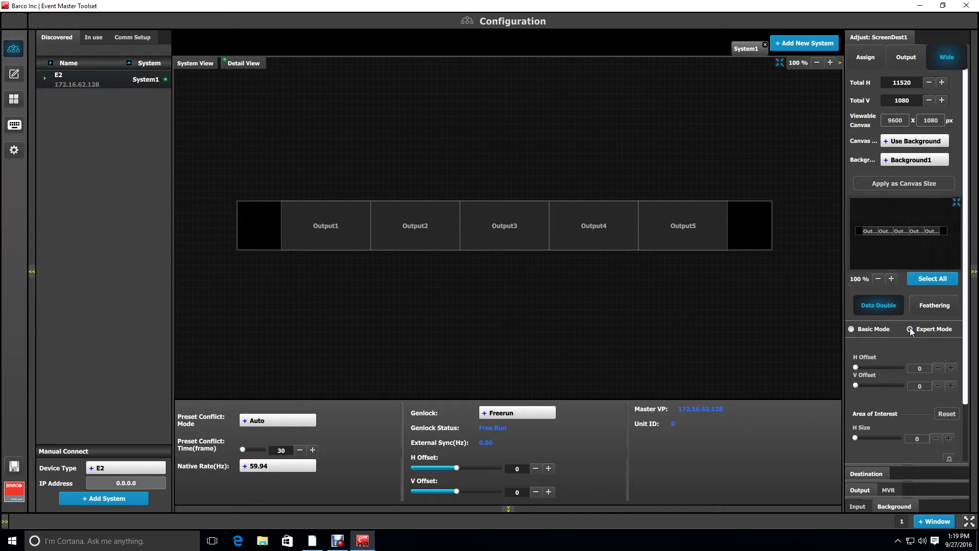
Step: Drag Output5 and Output4 rightward, leaving gaps between them
left_click(700, 230)
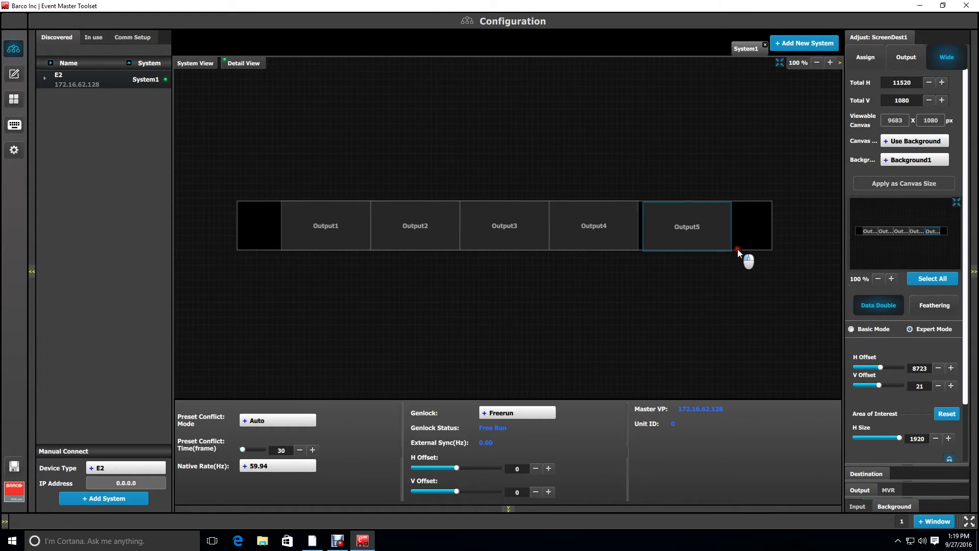
left_click_drag(714, 237, 744, 232)
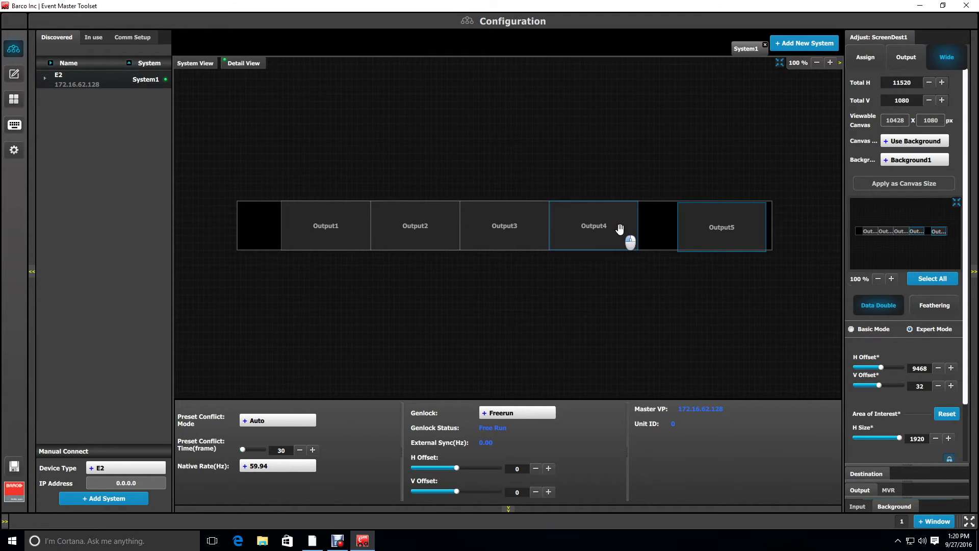
mouse_move(625, 228)
left_mouse_down()
mouse_move(647, 228)
mouse_move(627, 229)
mouse_move(636, 236)
left_mouse_up()
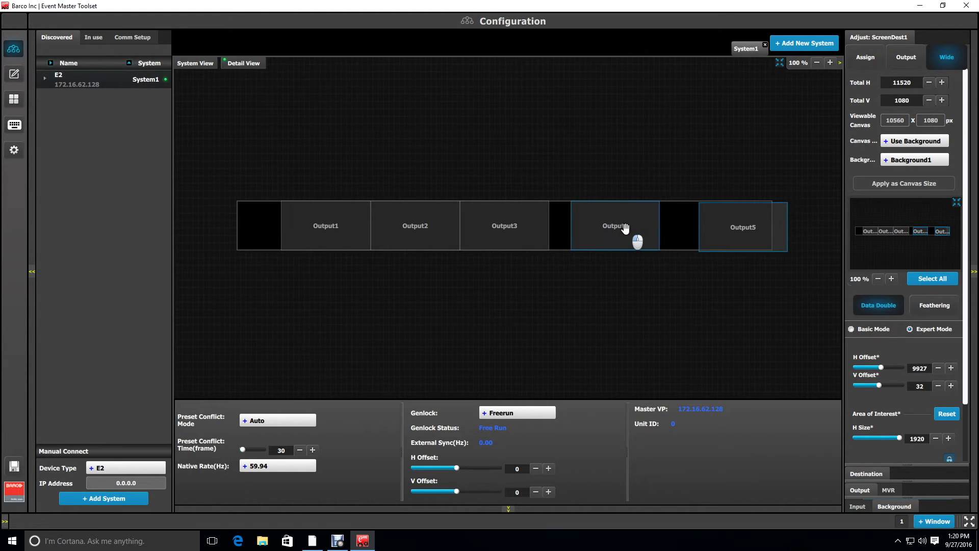
left_click(741, 241)
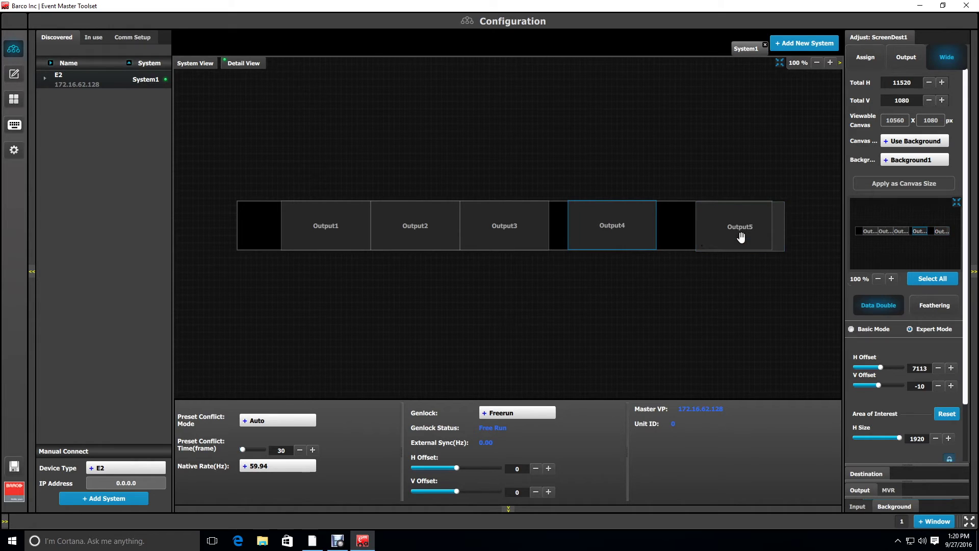
left_click(635, 237)
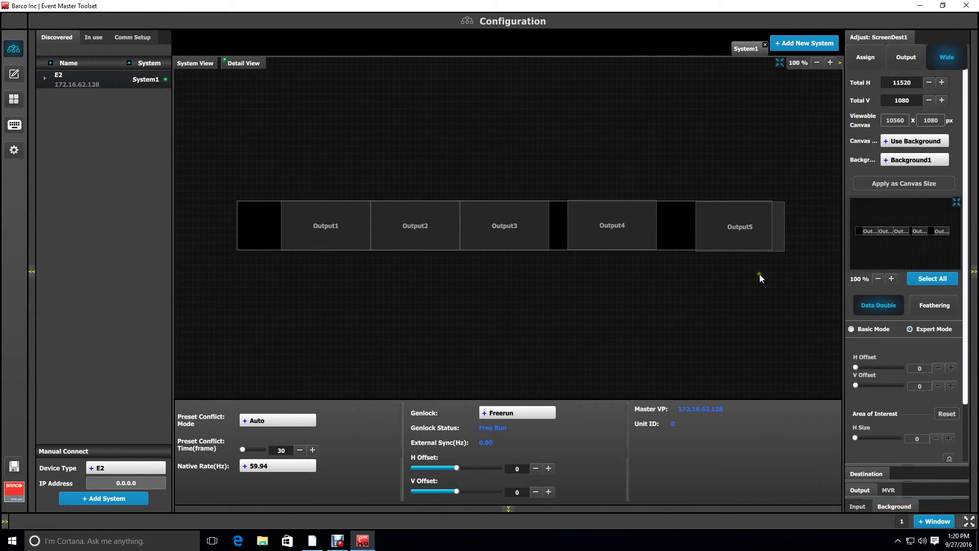
Step: Set Output1's horizontal offset to 1140 and Output2's to 3600
left_click(325, 236)
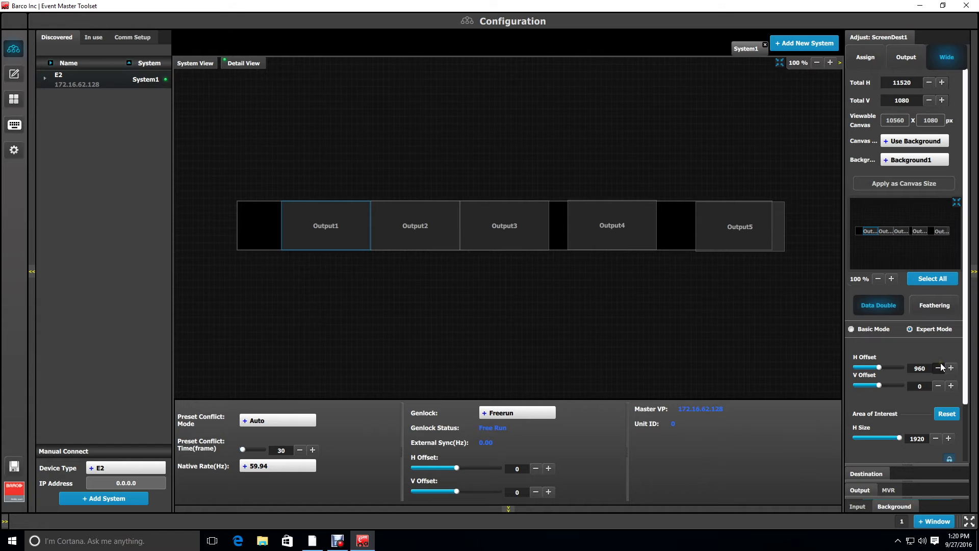
double_click(924, 368)
key("Return")
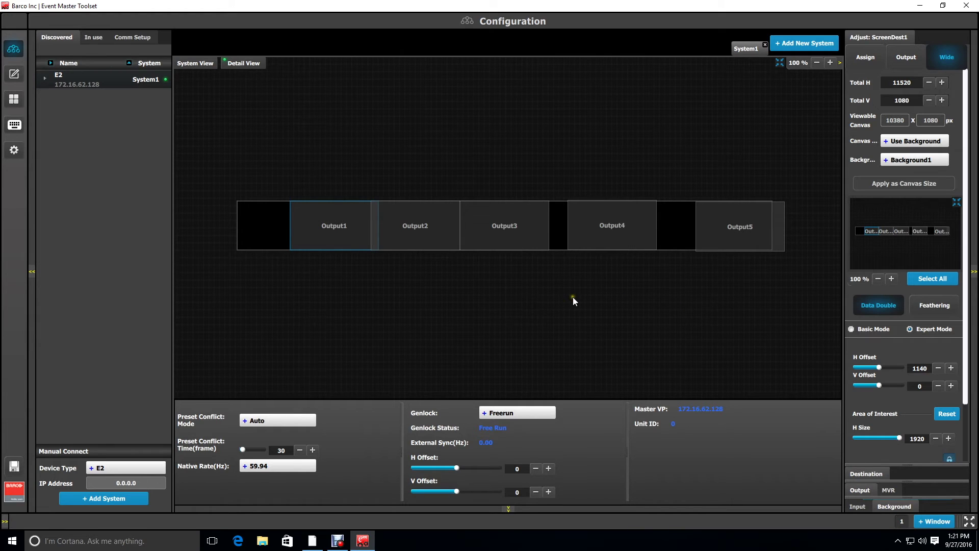
left_click(430, 239)
left_click(919, 368)
key("Return")
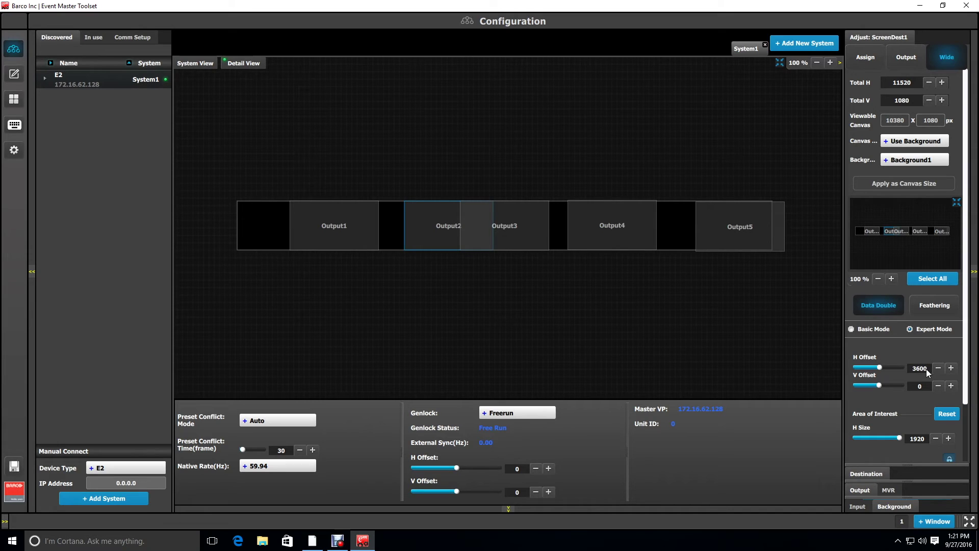
Step: Adjust Output3's horizontal offset and place Output4 at horizontal offset 6000
left_click(499, 226)
double_click(910, 369)
left_click(668, 332)
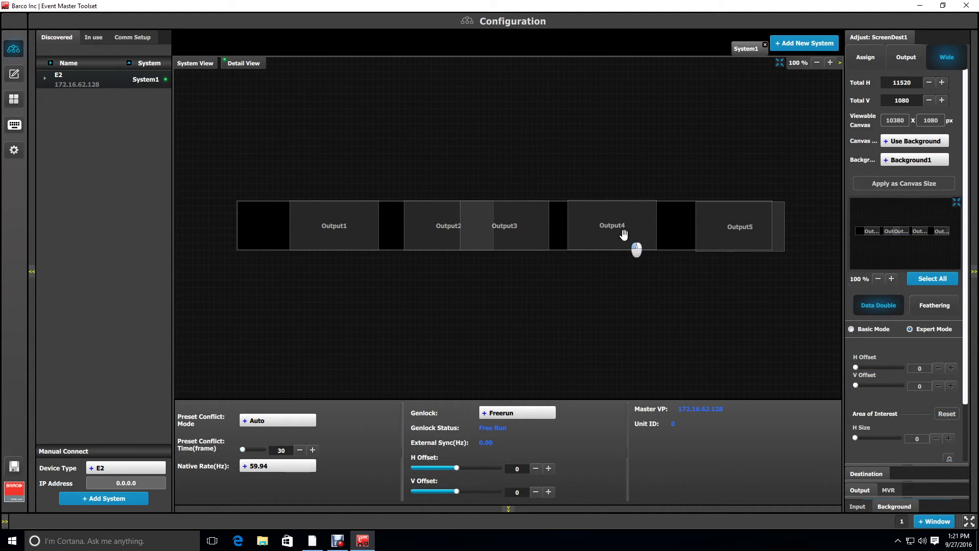
left_click(636, 247)
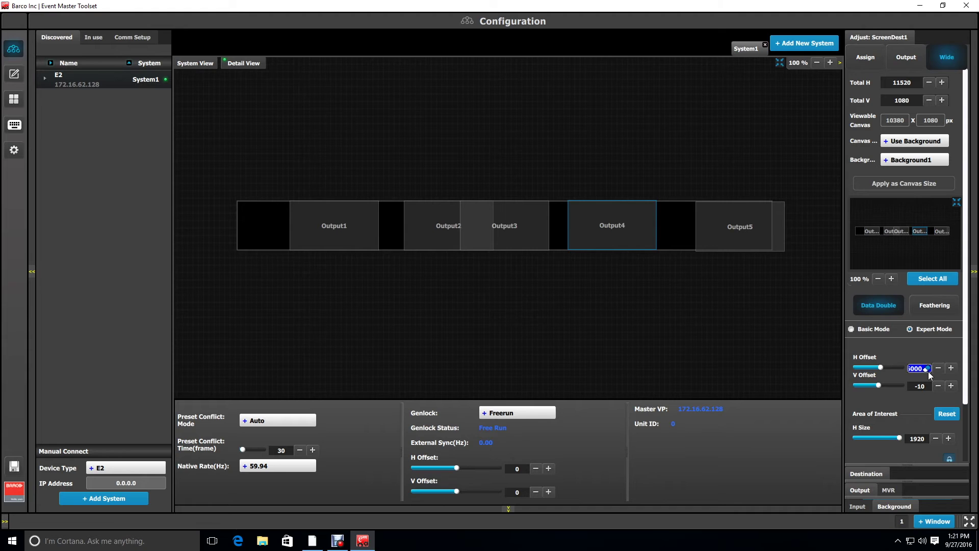
key("Return")
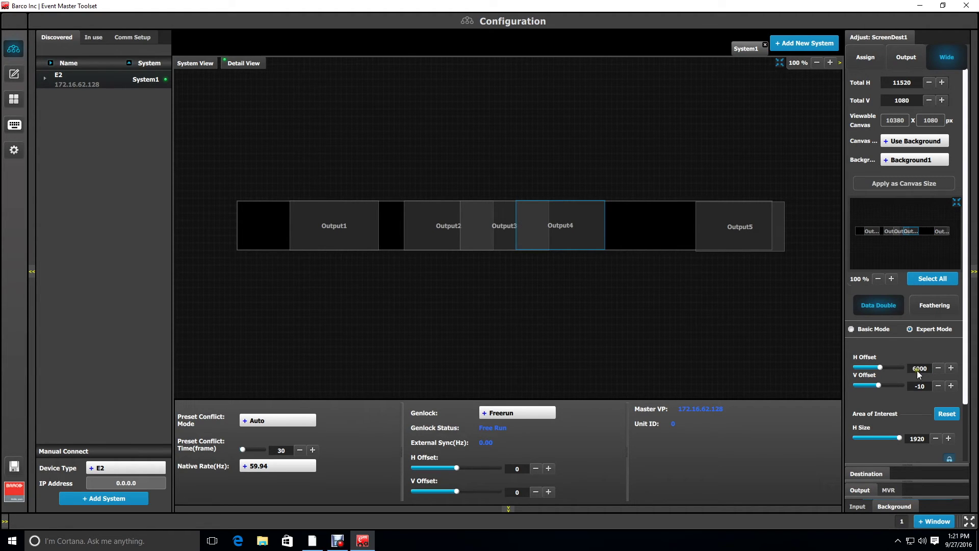
left_click(578, 228)
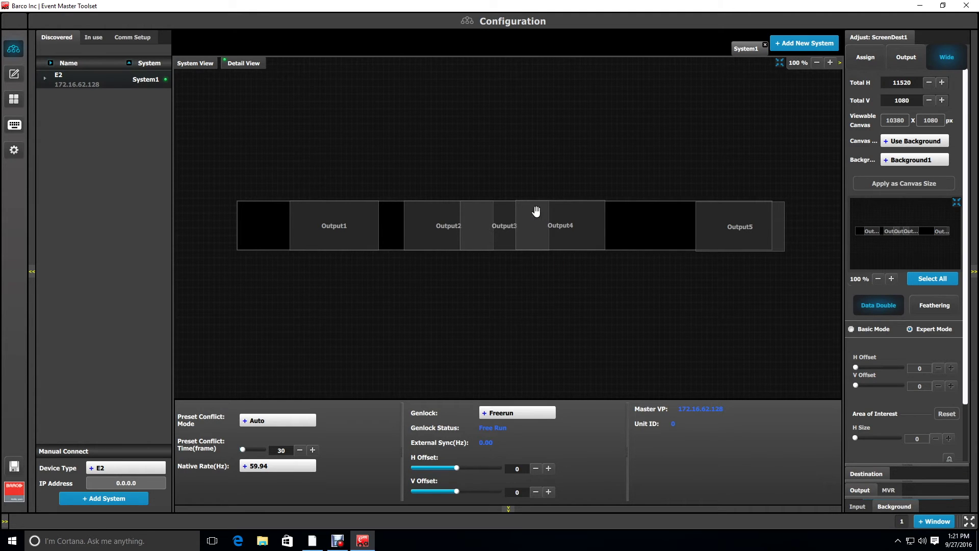
Step: Position Output5 at vertical offset 0 and horizontal offset 8460
left_click(745, 226)
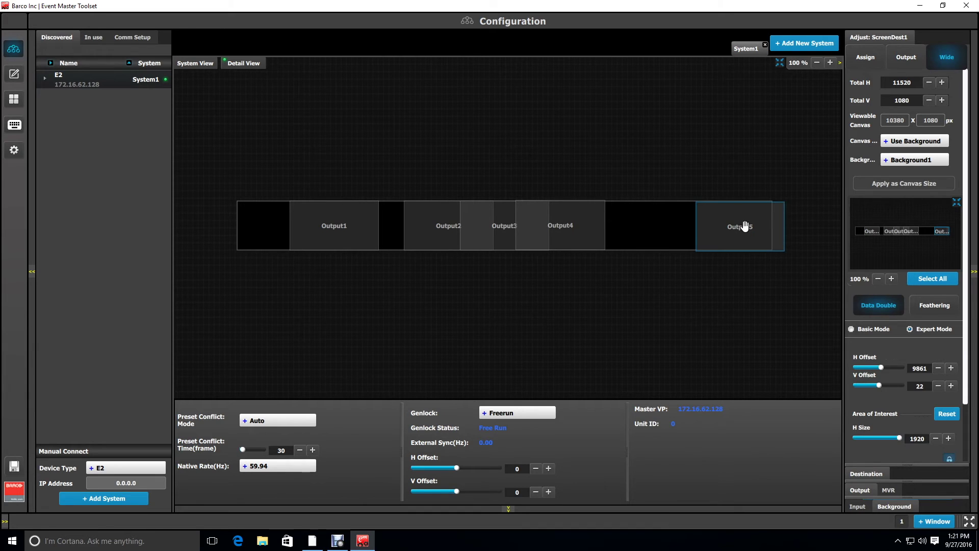
double_click(917, 387)
key("Return")
double_click(920, 372)
key("Return")
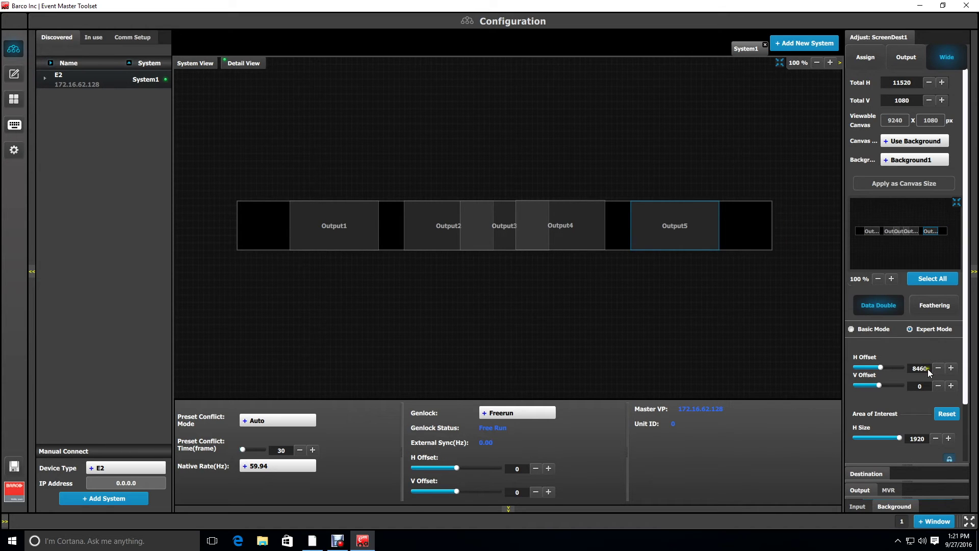
left_click(675, 227)
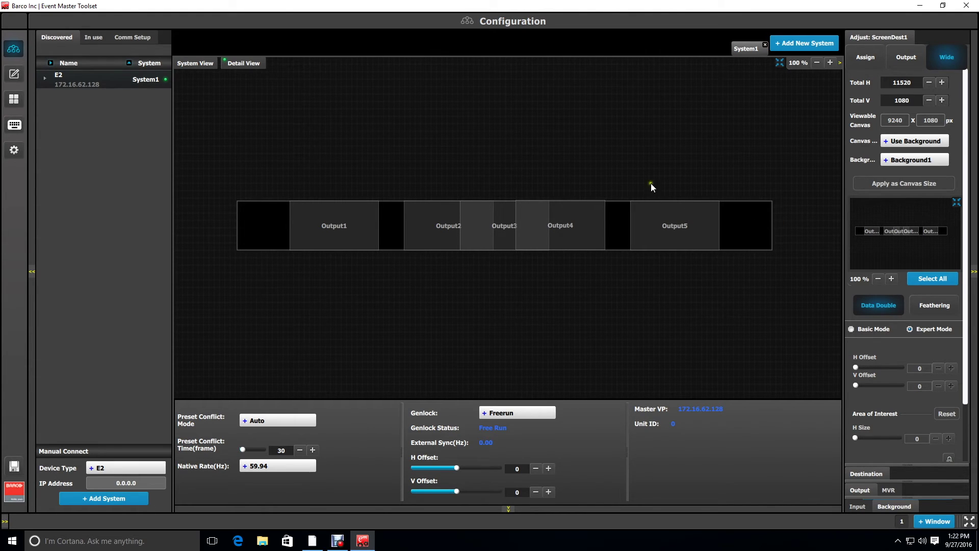
Step: Save the configuration and show only MVROut1 on the Multiviewer page
left_click(19, 465)
left_click(13, 103)
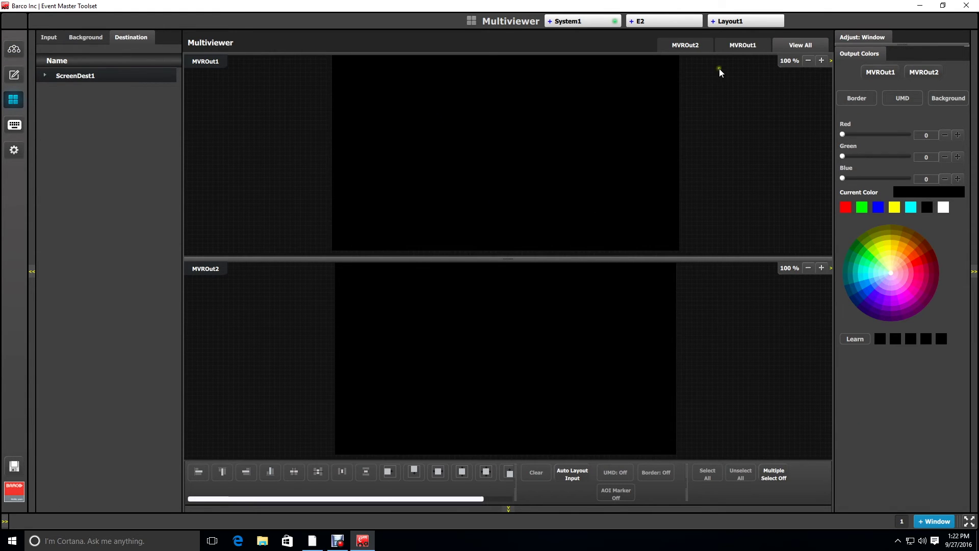
left_click(744, 47)
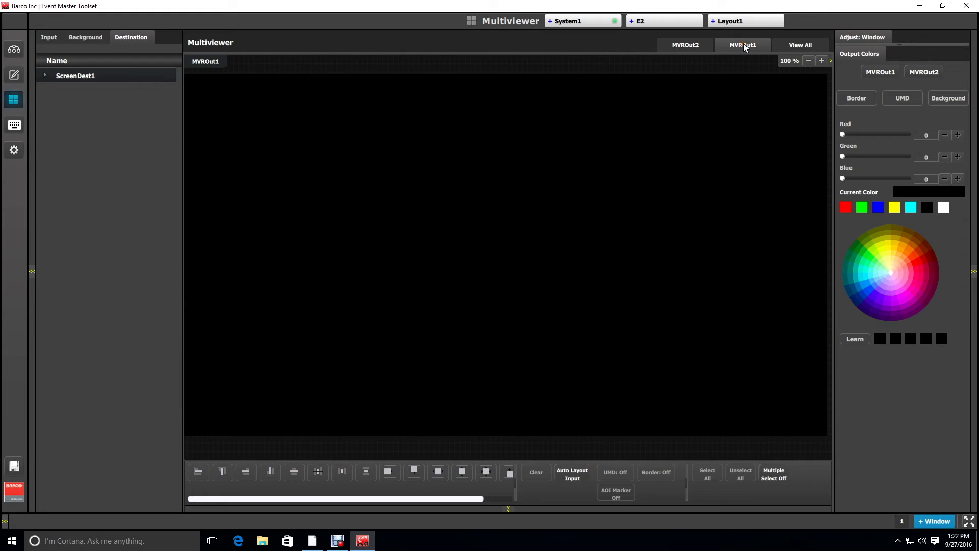
Step: Place ScreenDest1's PVW and PGM windows on MVROut1, resizing and aligning them
left_click(44, 77)
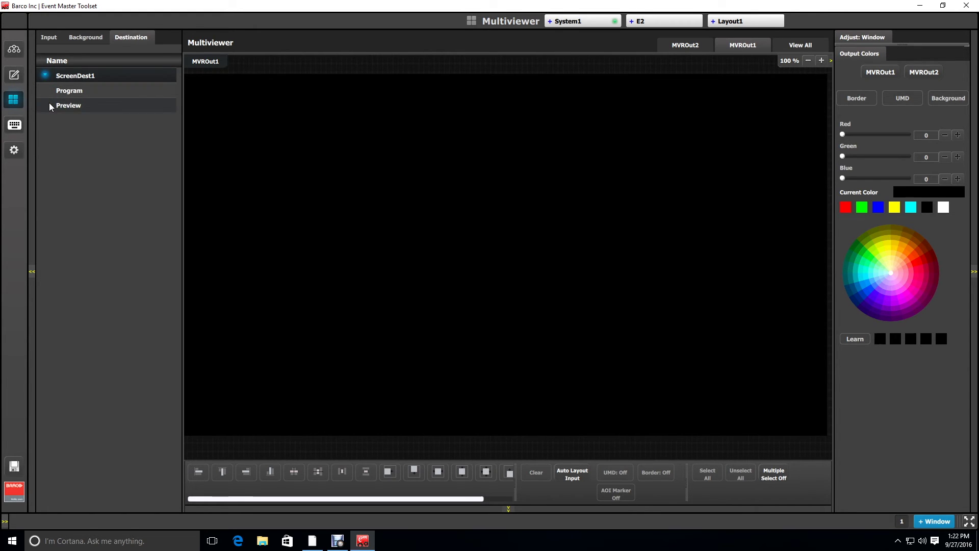
left_click_drag(51, 106, 363, 262)
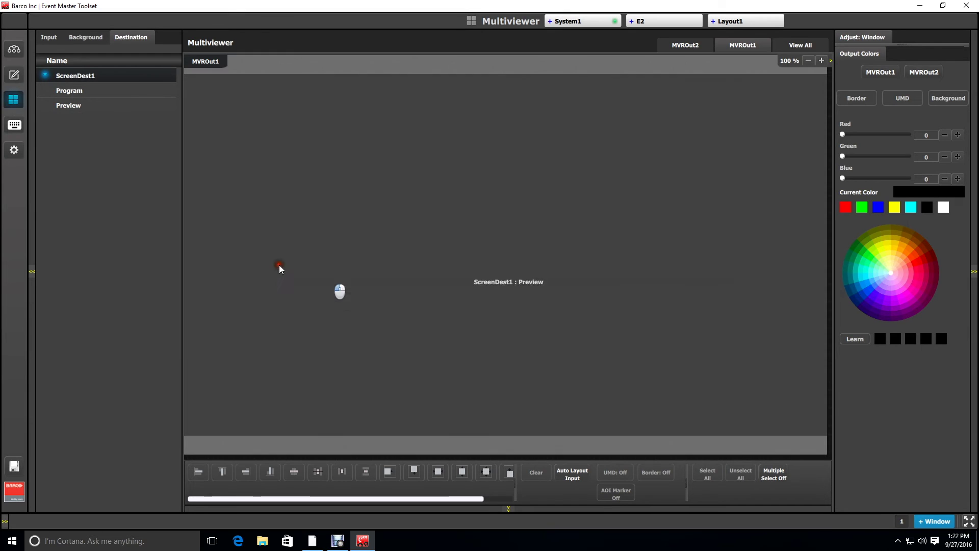
left_click_drag(280, 269, 244, 263)
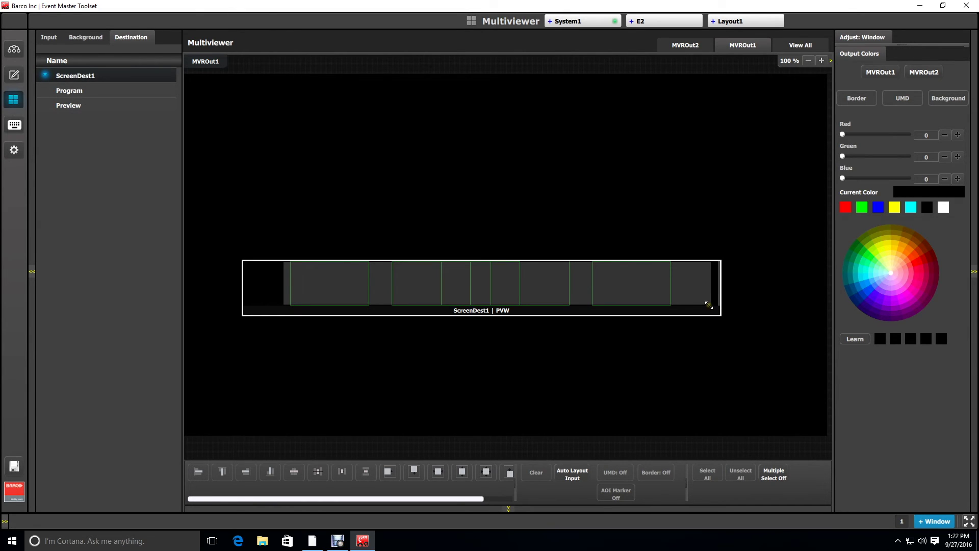
mouse_move(709, 305)
left_mouse_down()
mouse_move(743, 344)
mouse_move(704, 323)
left_mouse_up()
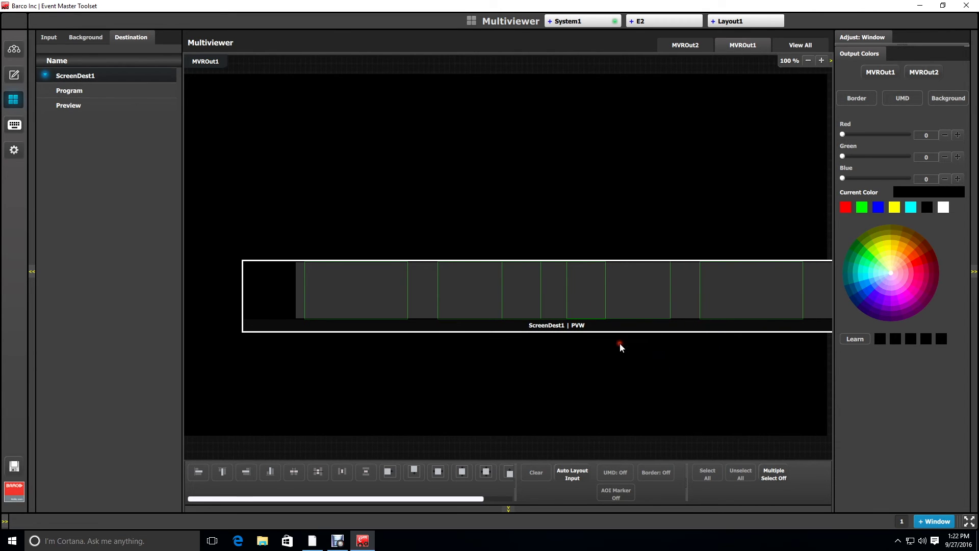
left_click_drag(632, 299, 582, 330)
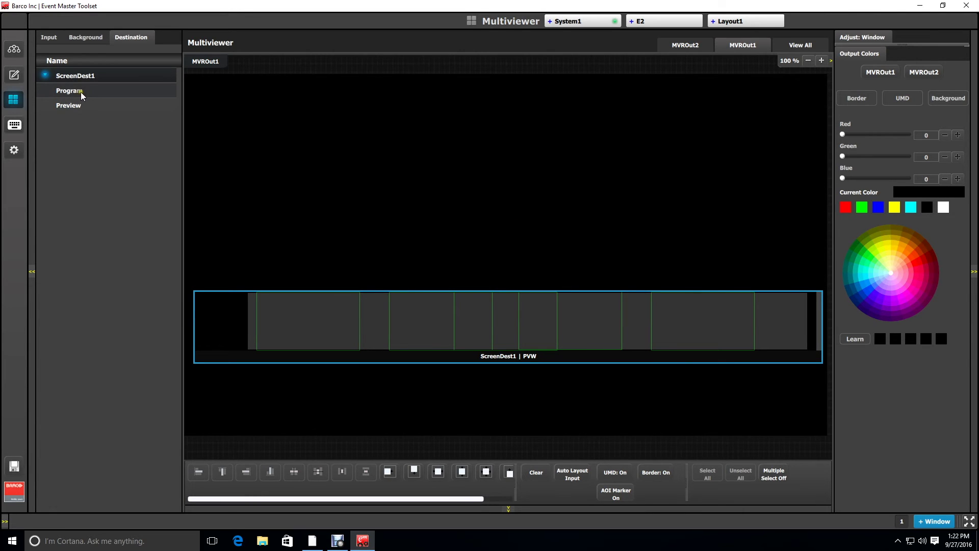
left_click_drag(81, 95, 206, 209)
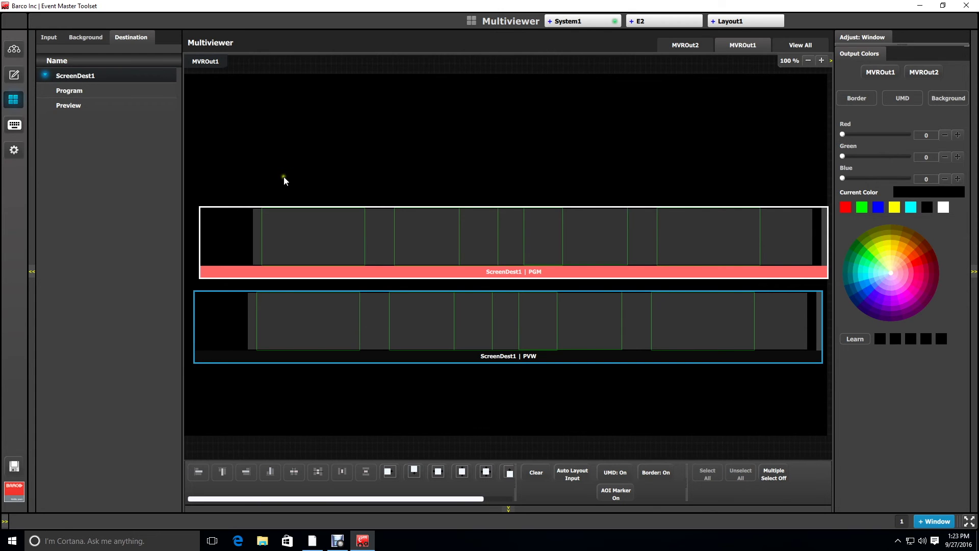
left_click(327, 209)
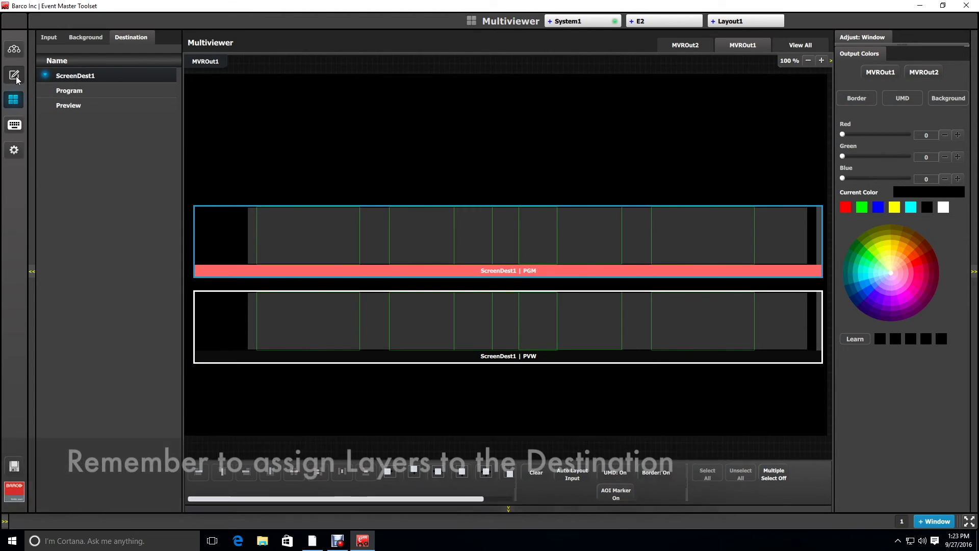
Step: Open the Programming view showing ScreenDest1's Program and Preview canvases
left_click(15, 78)
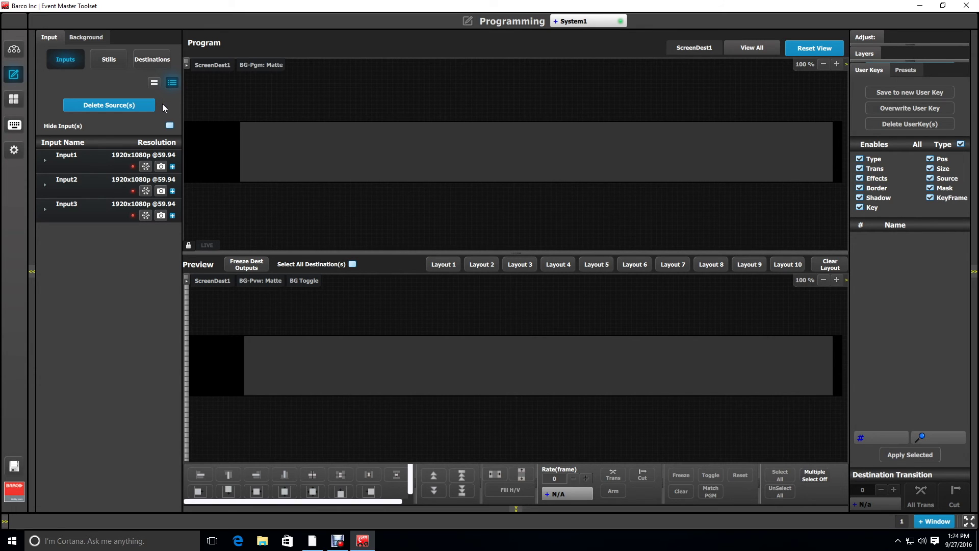
Step: Add Input1–3 as CAM 1, DDR 1 and PBP1 layers on ScreenDest1's preview, nudging PBP1
left_click_drag(81, 166, 402, 417)
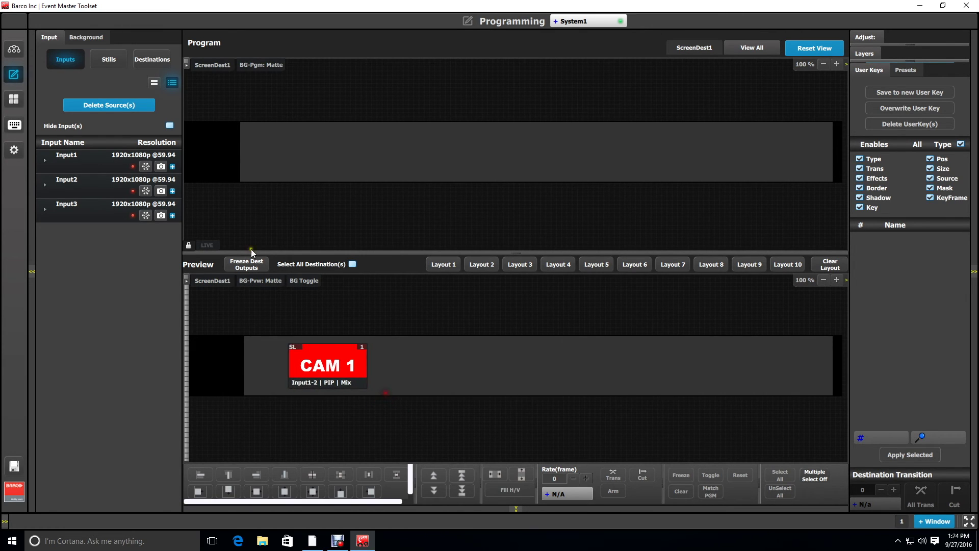
left_click_drag(97, 180, 580, 403)
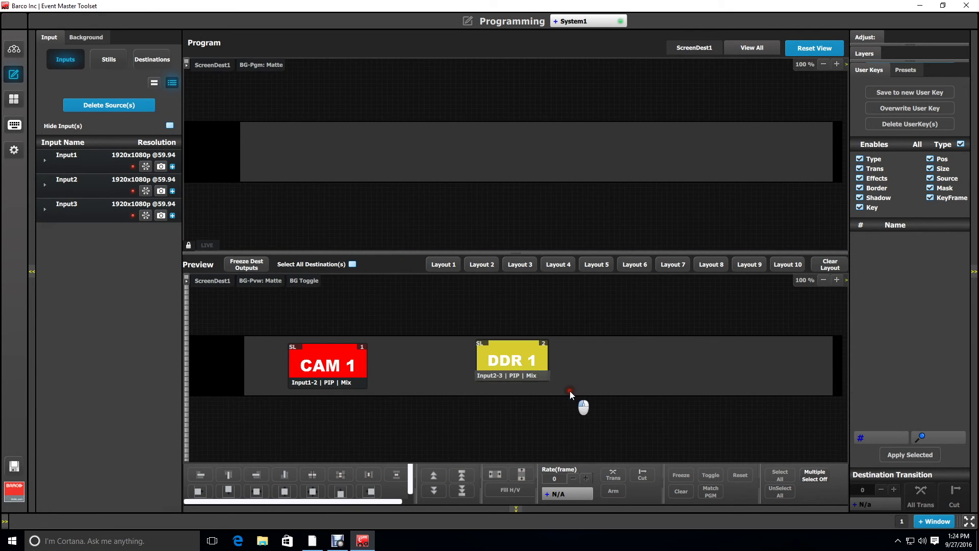
left_click(524, 356)
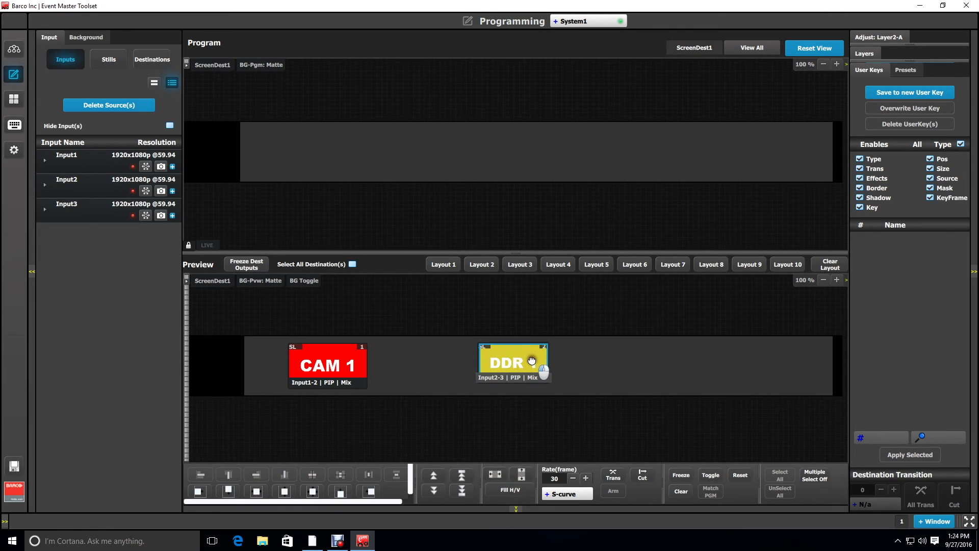
left_click_drag(95, 218, 691, 353)
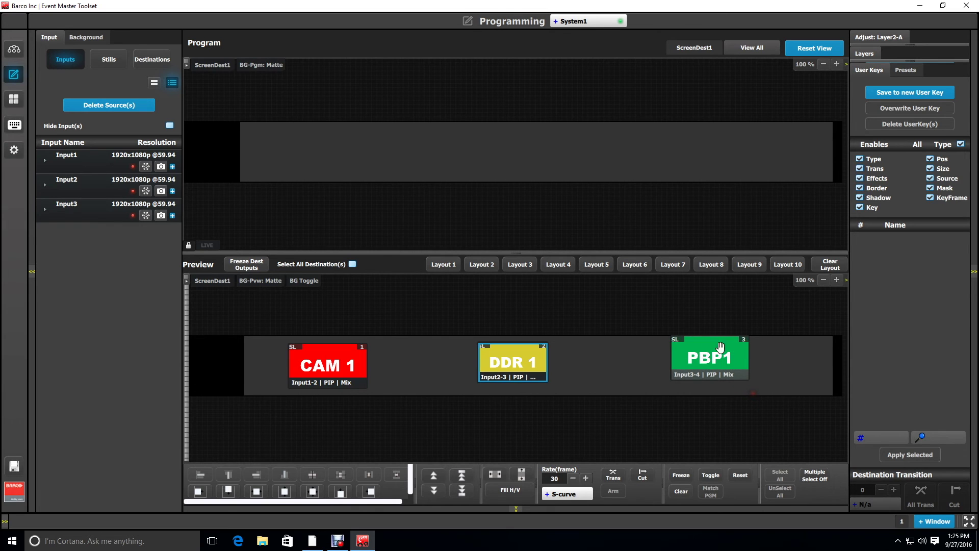
left_click(724, 360)
left_click_drag(724, 359, 739, 365)
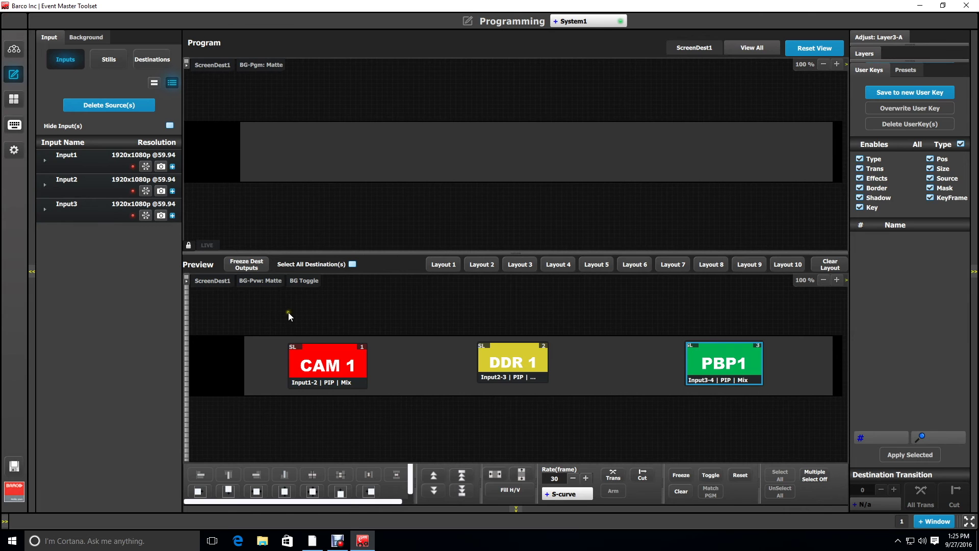
left_click(17, 102)
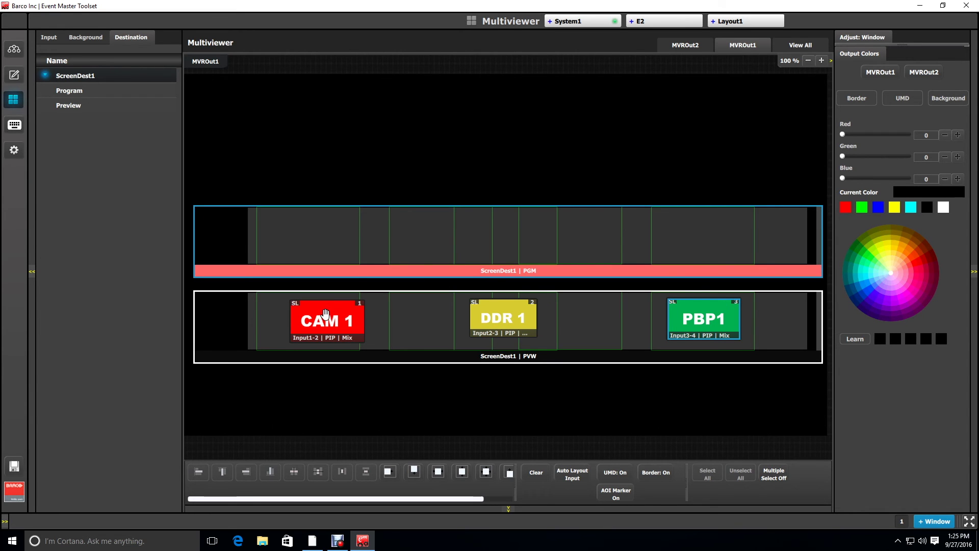
Step: Size CAM 1 to 1920x1080 at horizontal position 1140, vertical 0, and check it in the Multiviewer
left_click(14, 76)
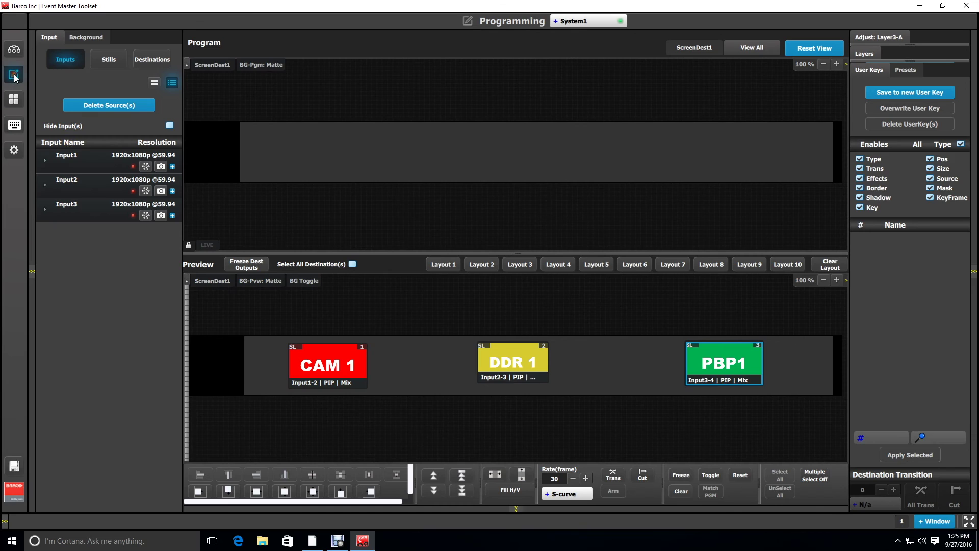
left_click(347, 360)
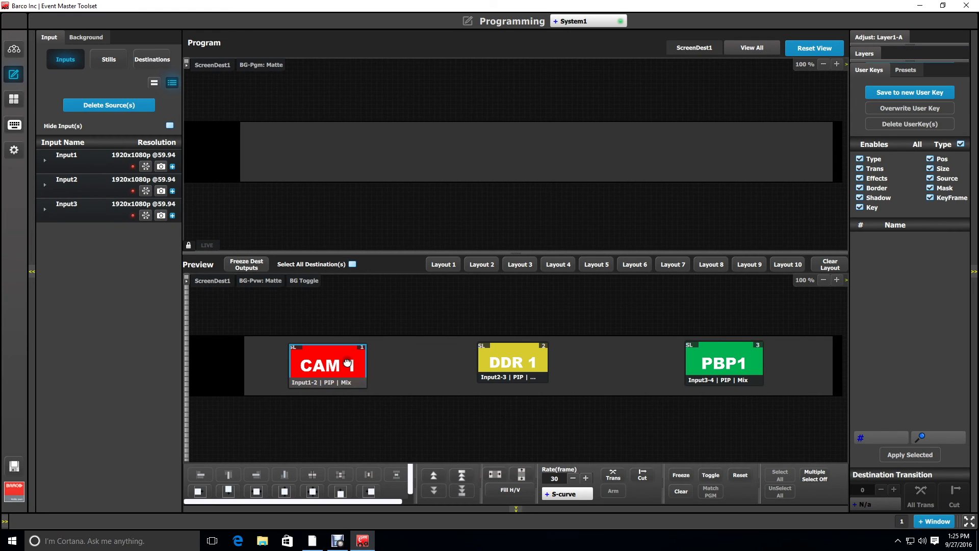
left_click(878, 39)
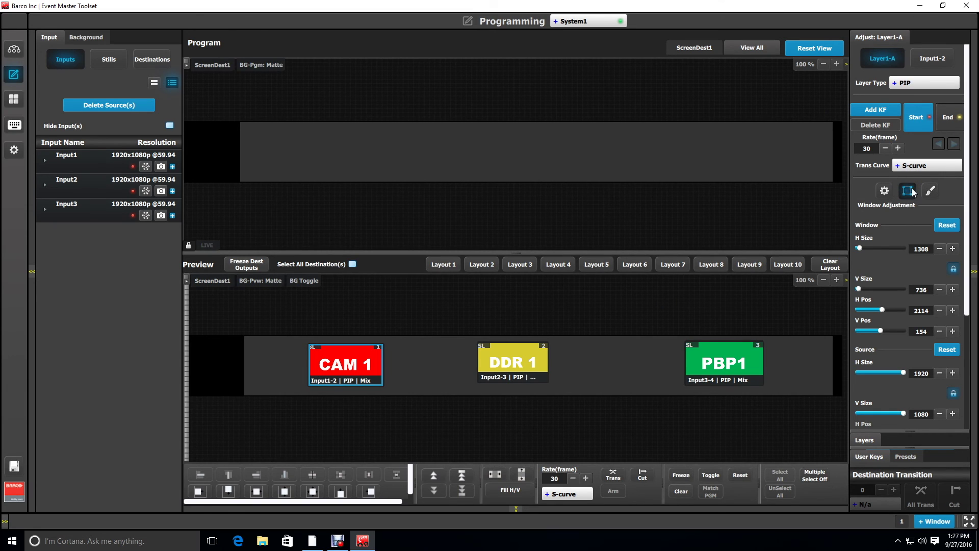
left_click(920, 249)
type("1920")
key("Return")
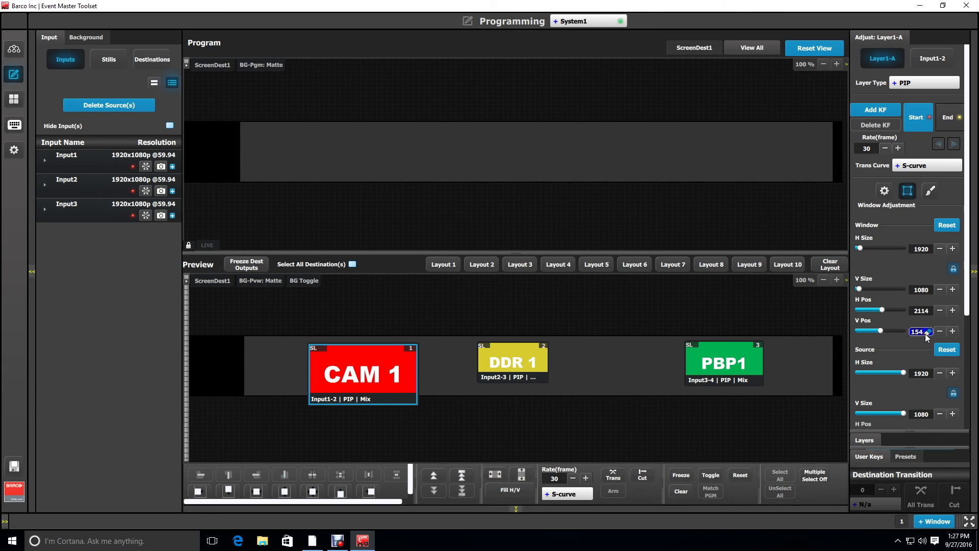
key("Return")
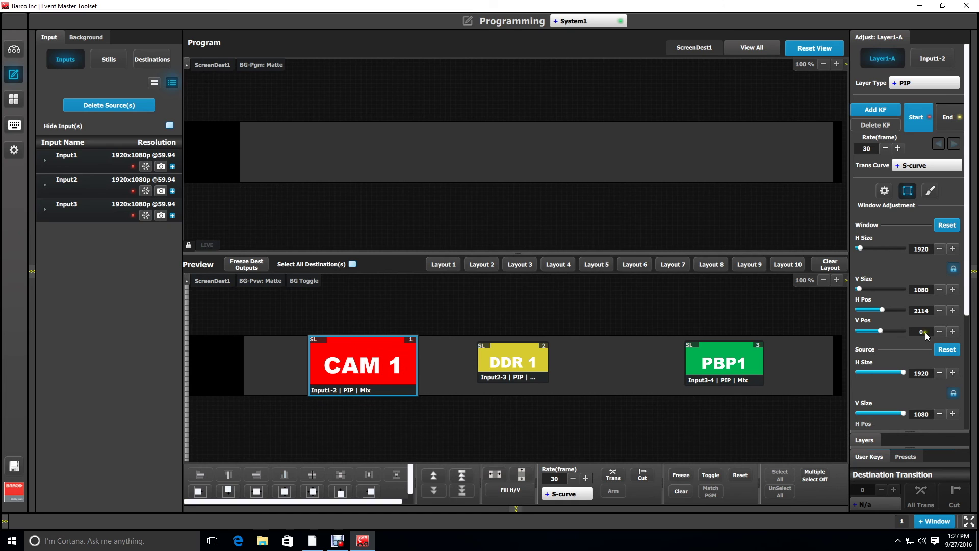
left_click(921, 312)
key("Return")
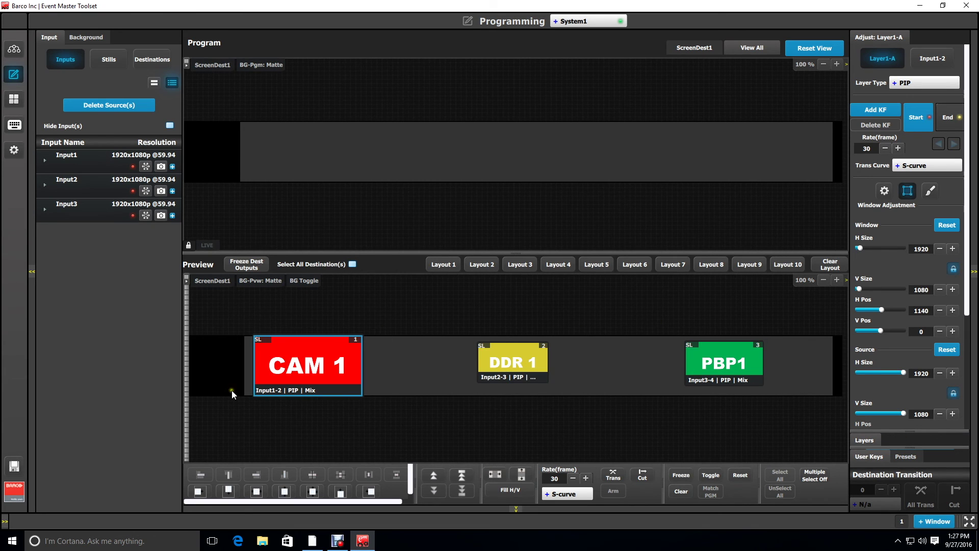
left_click(14, 100)
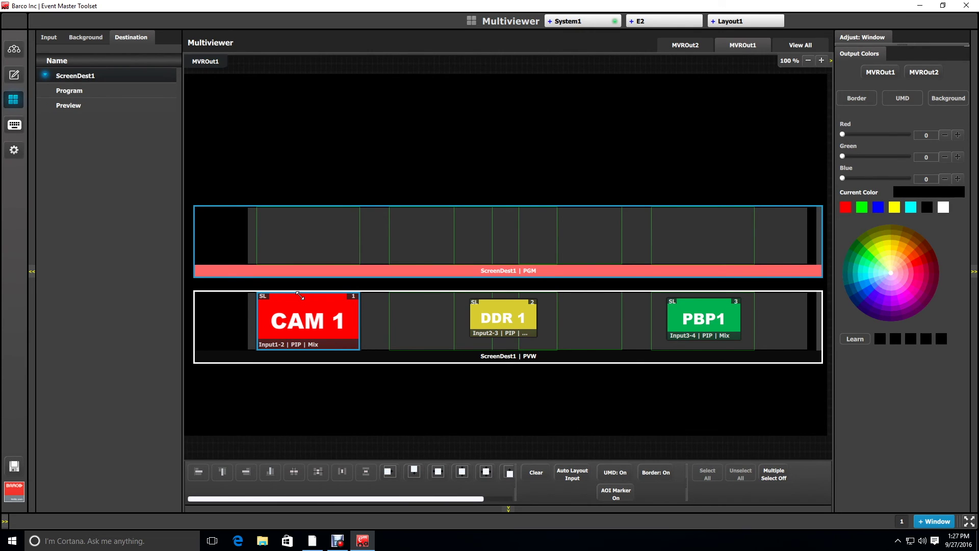
Step: Back in Programming, limit the user key properties to position and size only
double_click(68, 91)
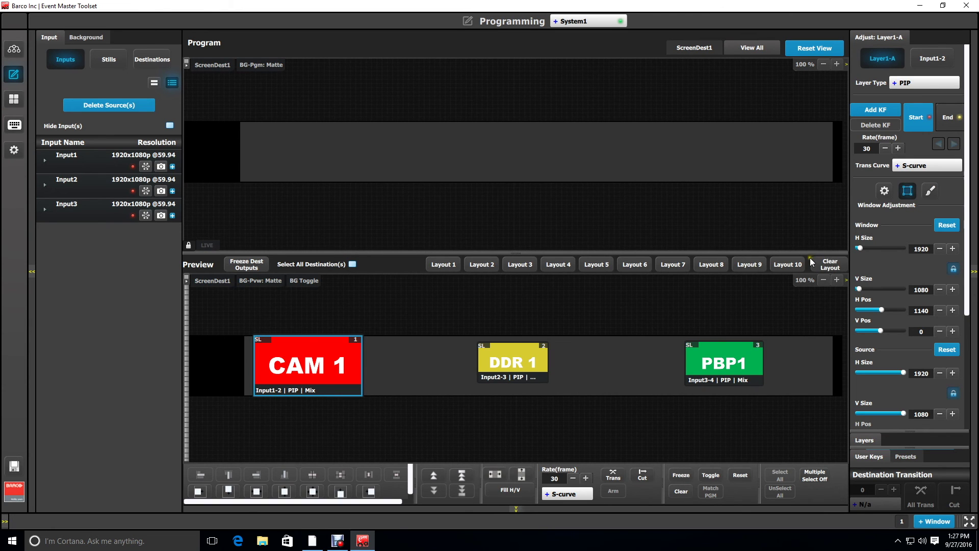
left_click(880, 459)
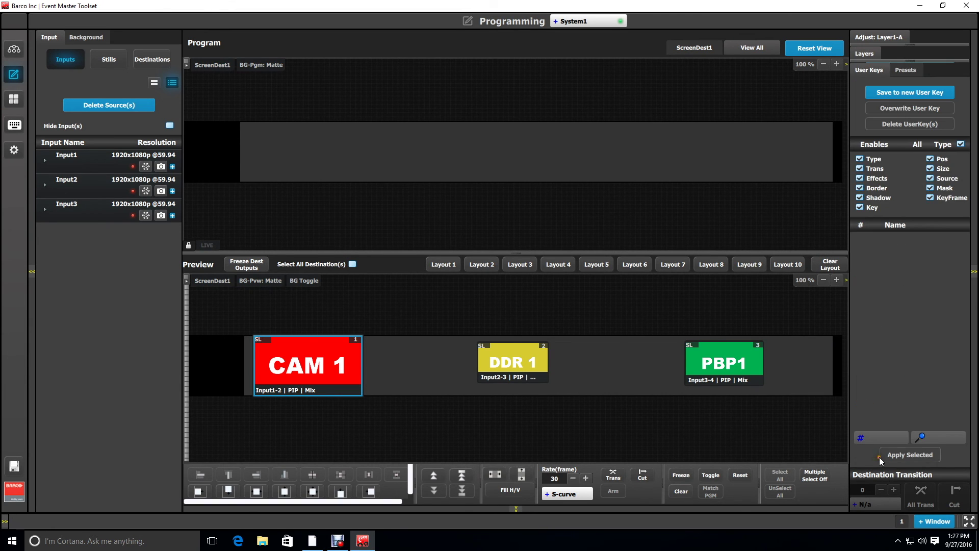
left_click(962, 145)
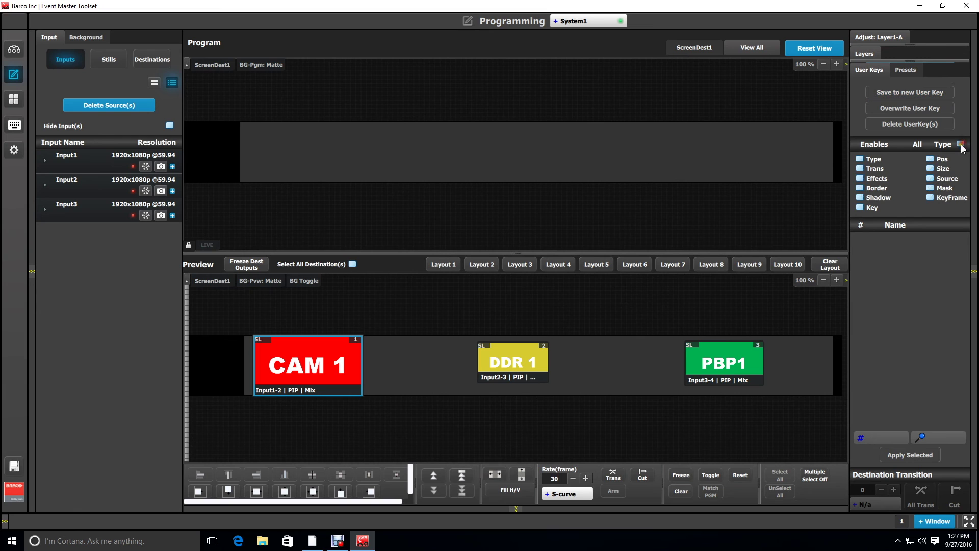
left_click(931, 168)
left_click(942, 159)
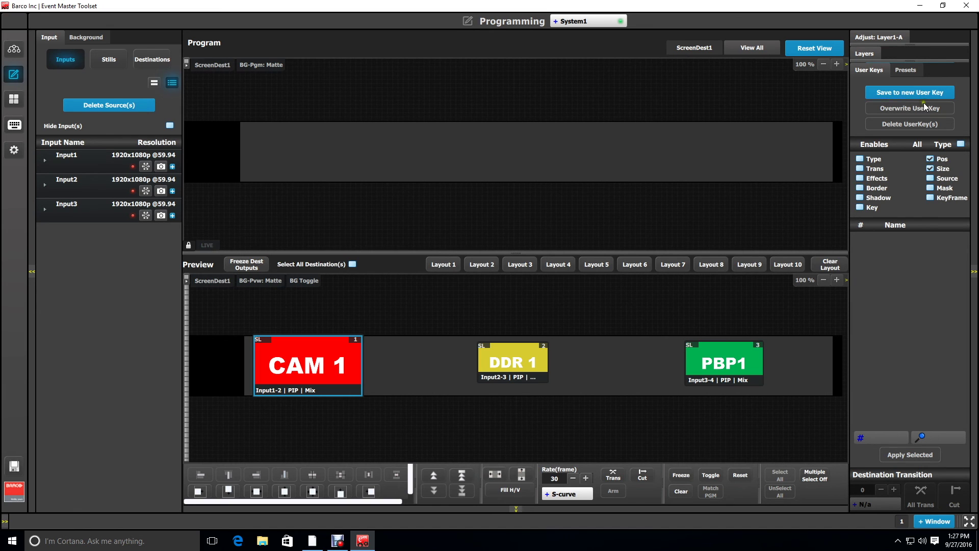
Step: Save CAM 1's placement as a new user key named 'Left Screen'
left_click(906, 92)
left_click(899, 243)
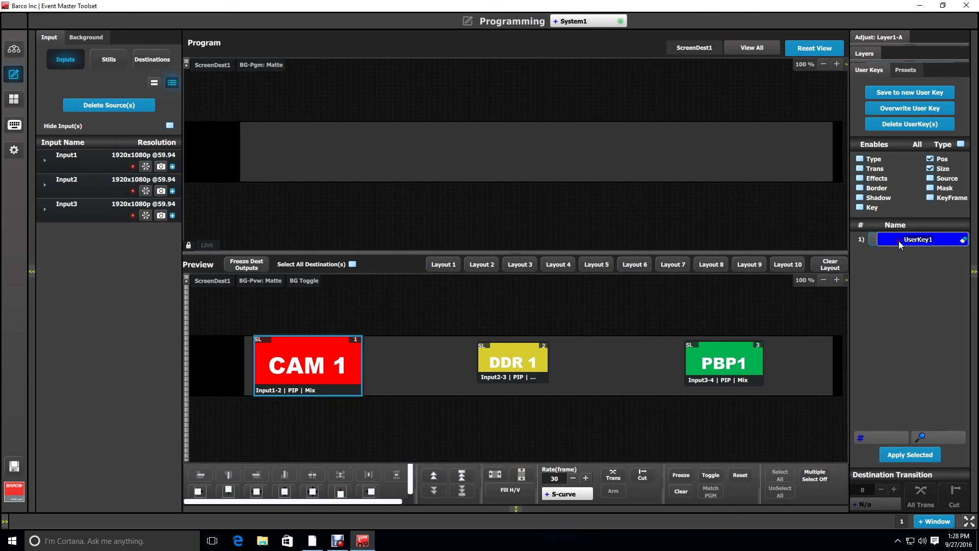
key("BackSpace")
key("BackSpace")
key("BackSpace")
key("BackSpace")
key("BackSpace")
key("BackSpace")
key("BackSpace")
key("BackSpace")
type("Left Screen")
key("Return")
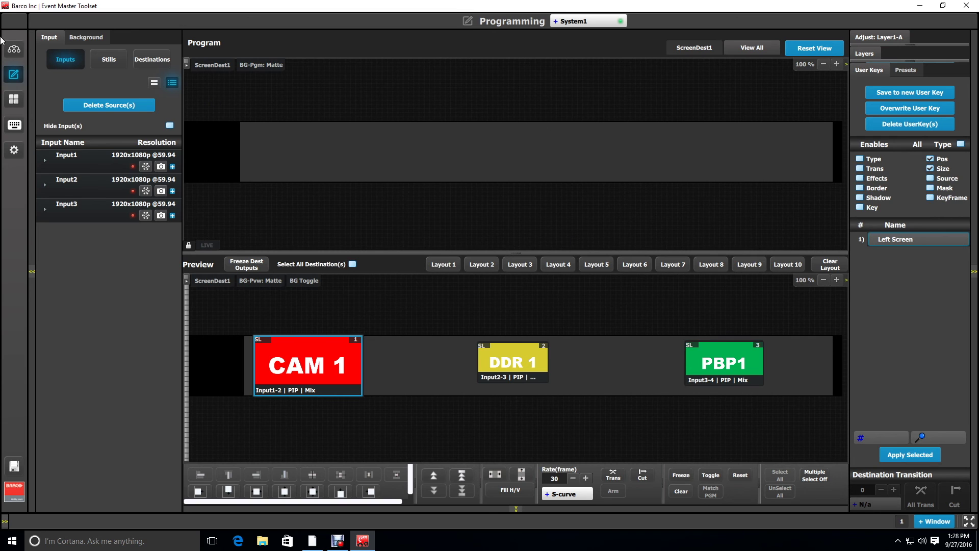
left_click(719, 362)
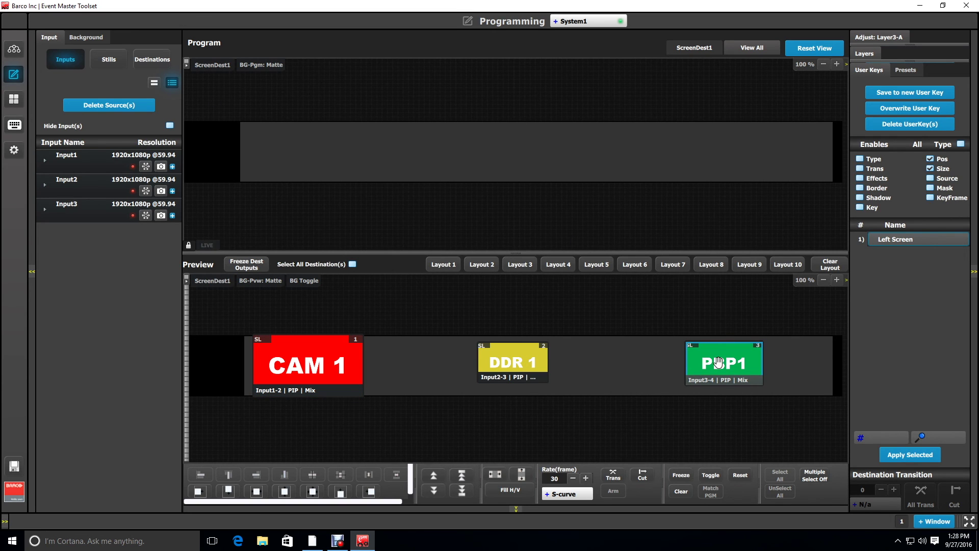
Step: Set PBP1's window to H size 1920, V position 0 and H position 8460, verifying in Multiviewer
left_click(890, 37)
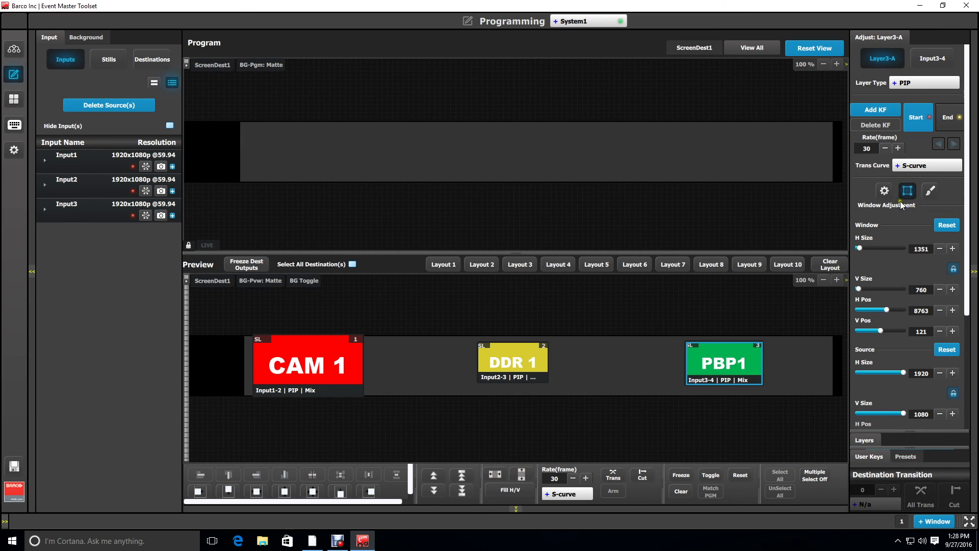
left_click(921, 249)
type("1920")
key("Return")
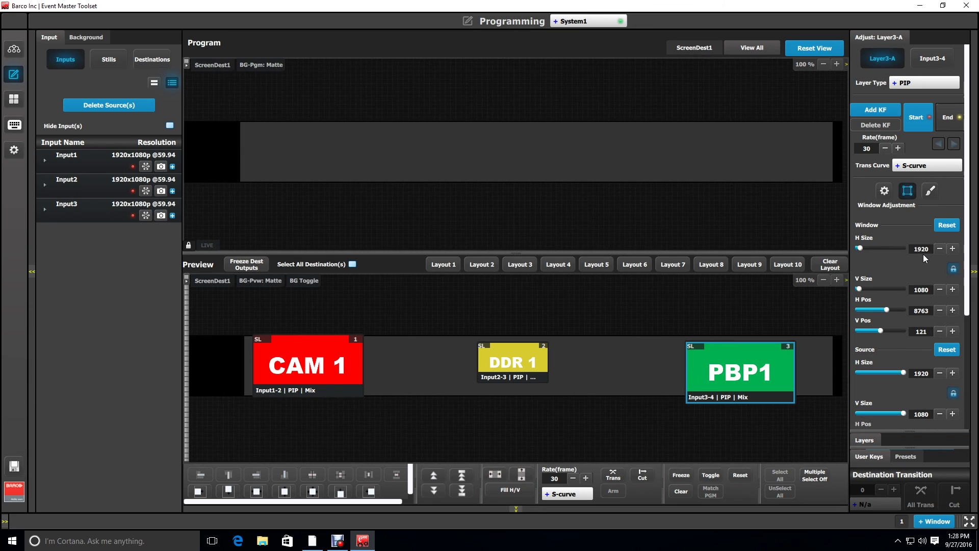
left_click(921, 332)
type("0")
key("Return")
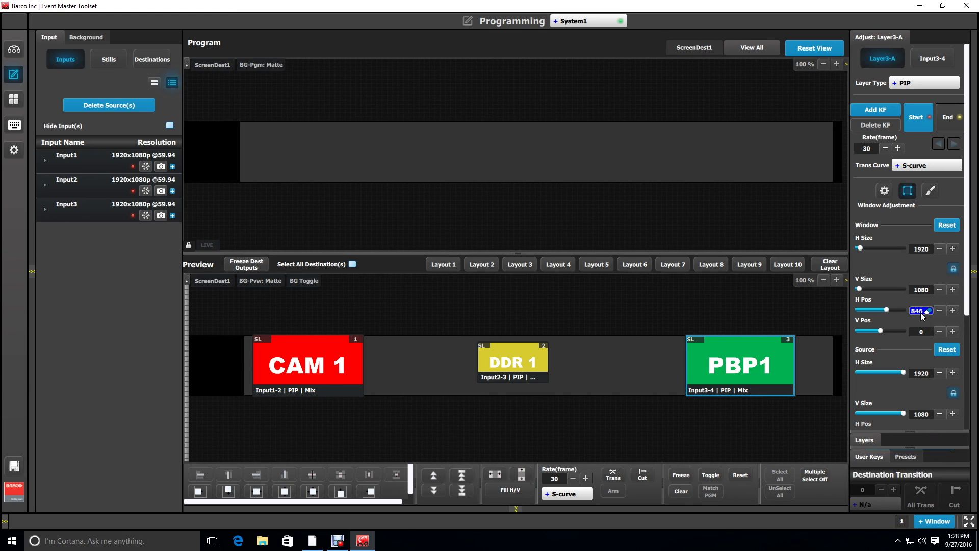
key("Return")
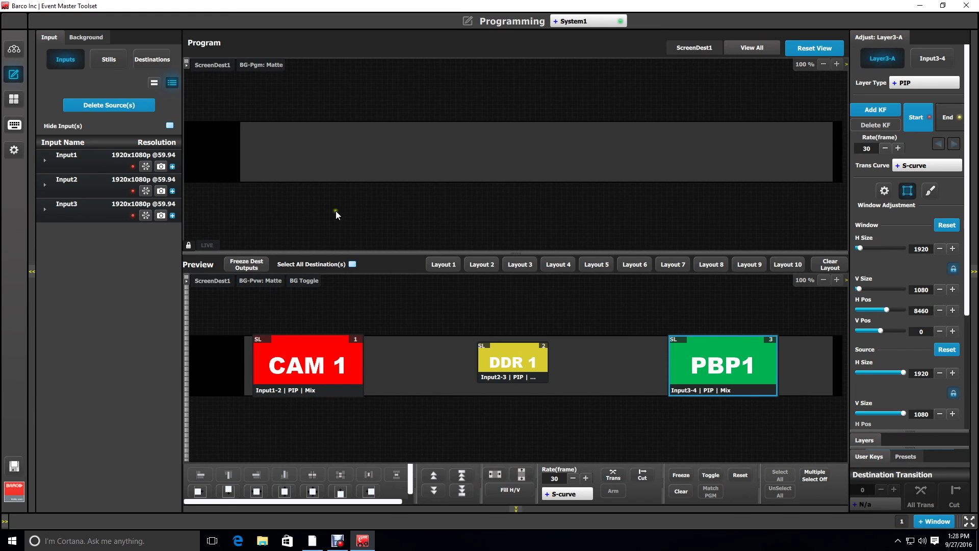
left_click(18, 102)
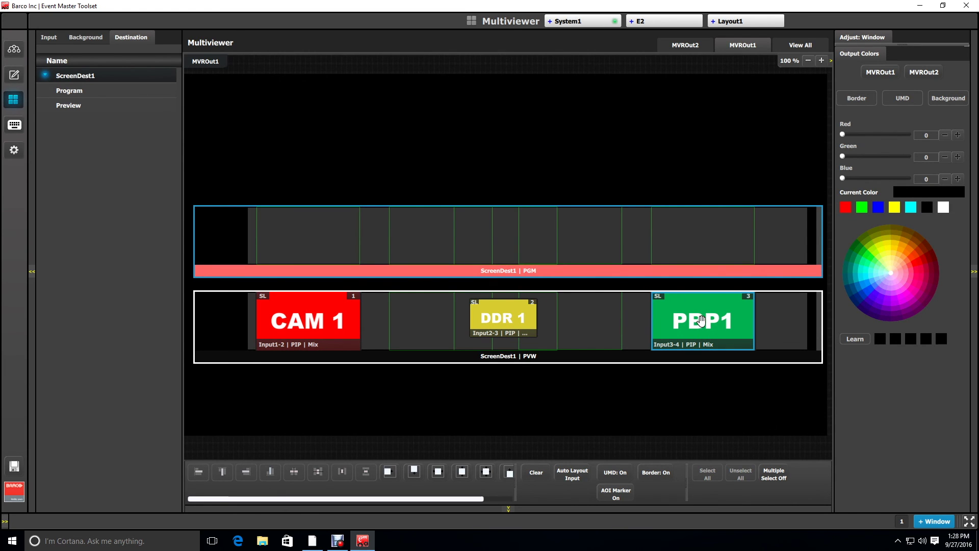
left_click(16, 76)
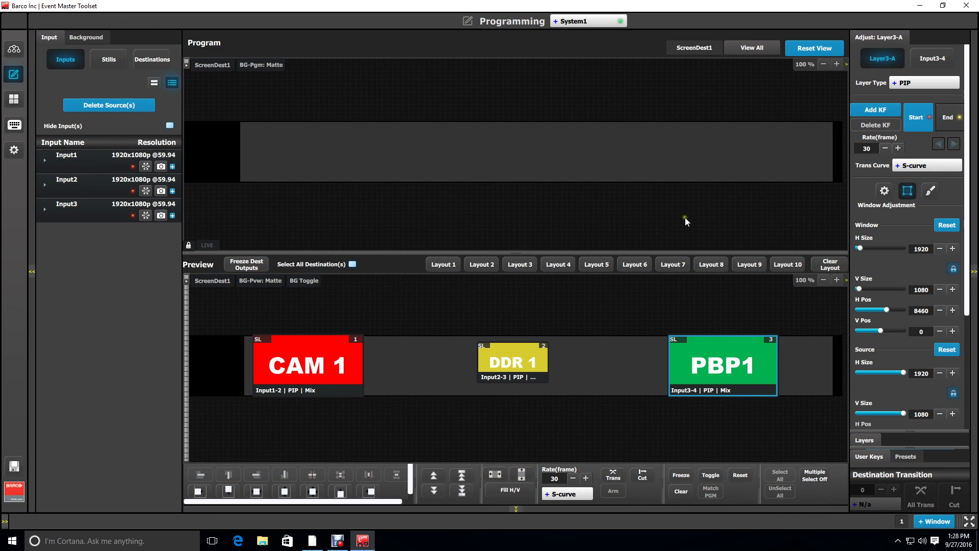
Step: Save PBP1's placement as a new position-and-size user key named 'Right Screen'
left_click(874, 456)
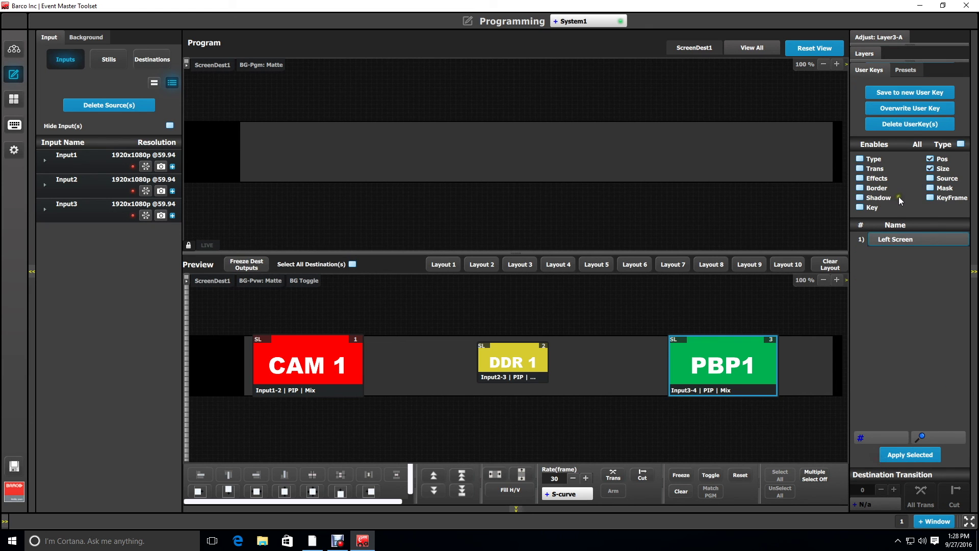
left_click(907, 93)
left_click(898, 255)
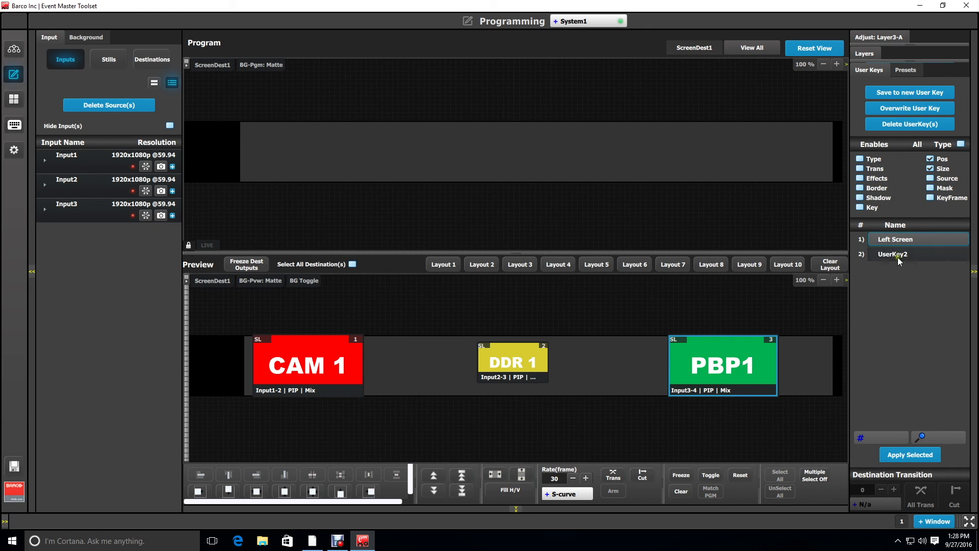
left_click(898, 257)
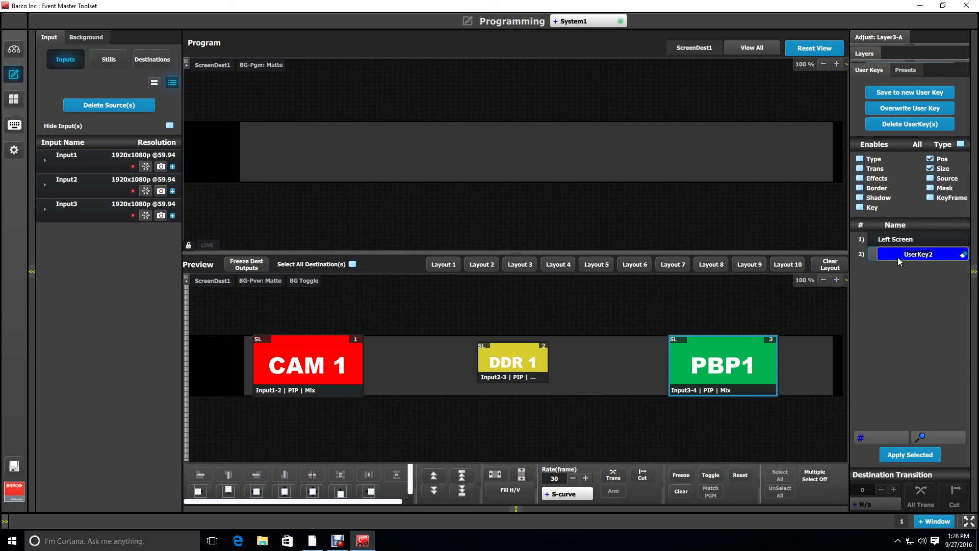
type("Right Screen")
key("Return")
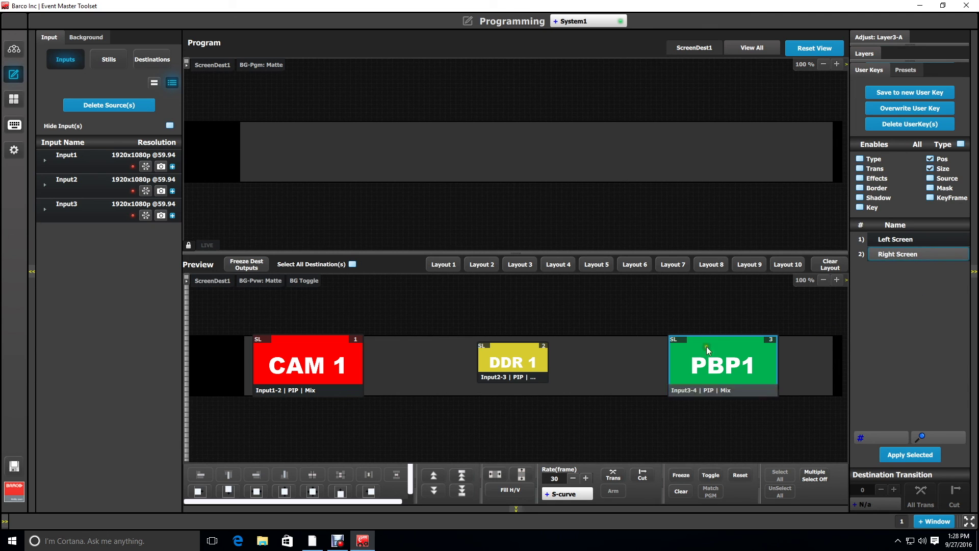
Step: Clear PBP1, apply Right Screen then Left Screen to CAM 1, and save the configuration
left_click(682, 491)
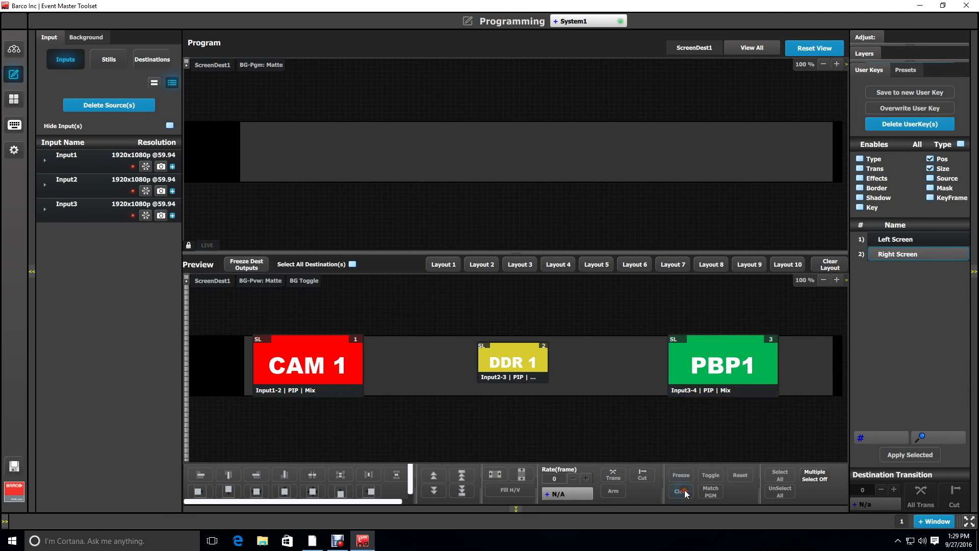
left_click(330, 359)
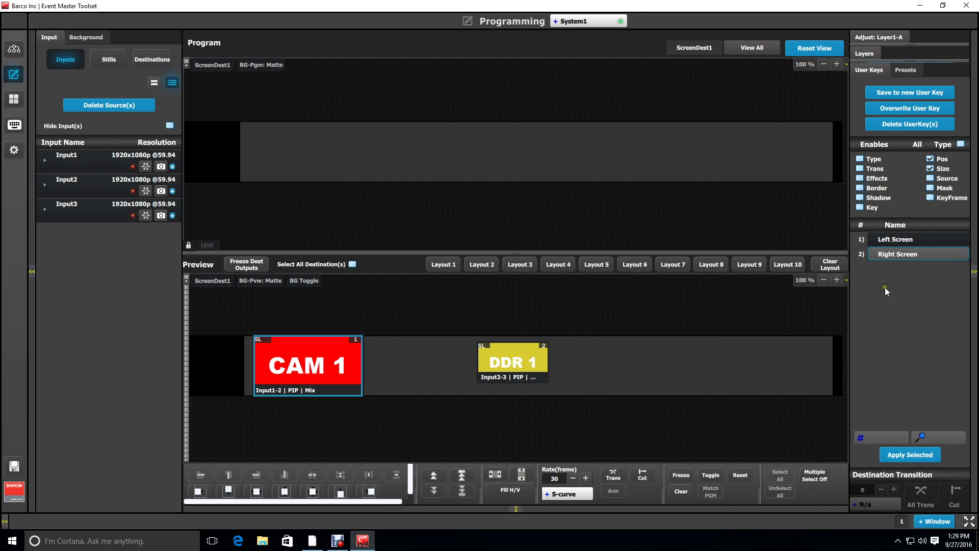
left_click_drag(910, 252, 322, 346)
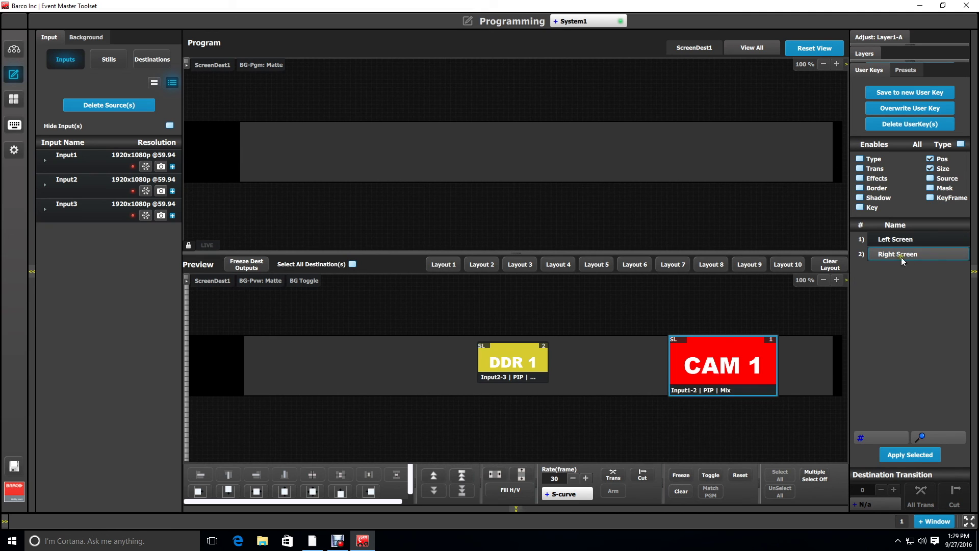
left_click_drag(897, 239, 735, 359)
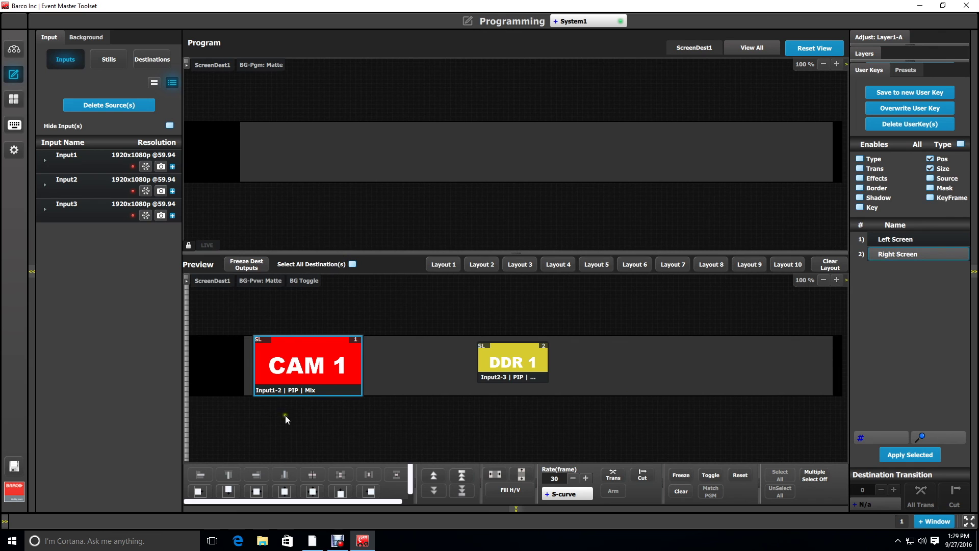
key("ctrl+s")
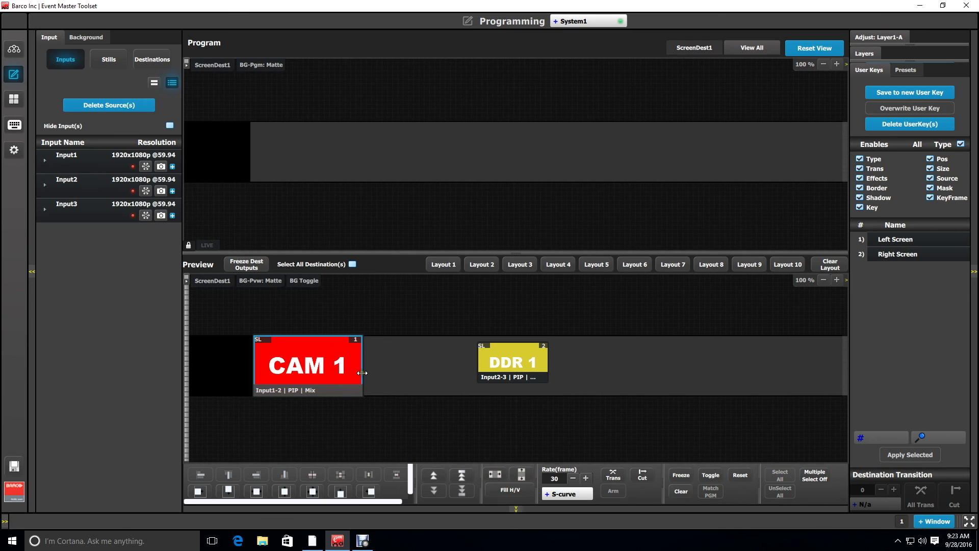
Step: Widen CAM 1 across several outputs of ScreenDest1 and view it in the Multiviewer
left_click_drag(363, 372, 734, 304)
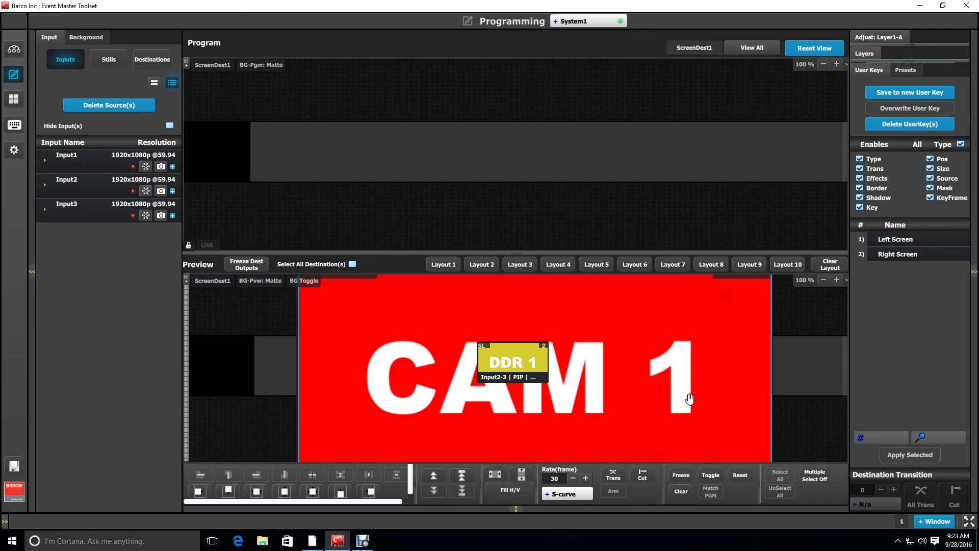
left_click(17, 104)
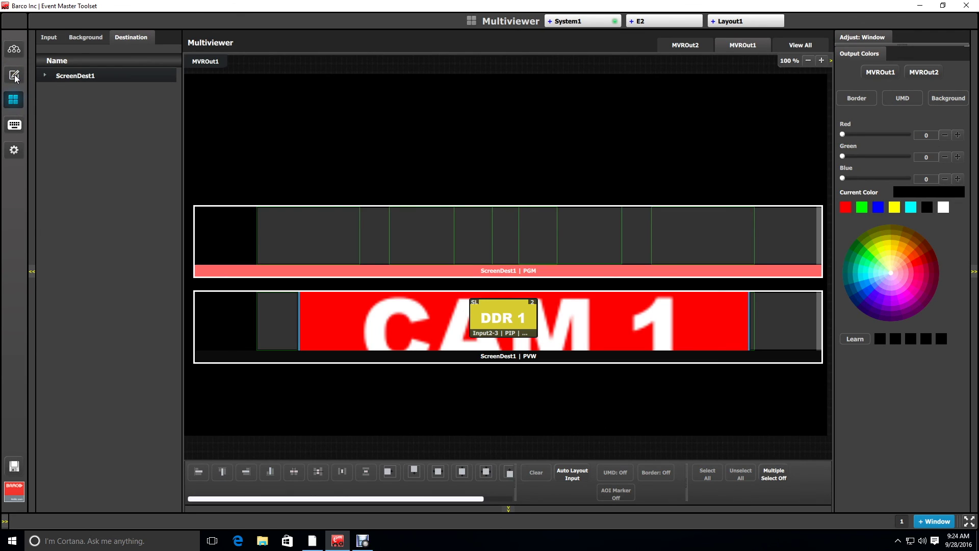